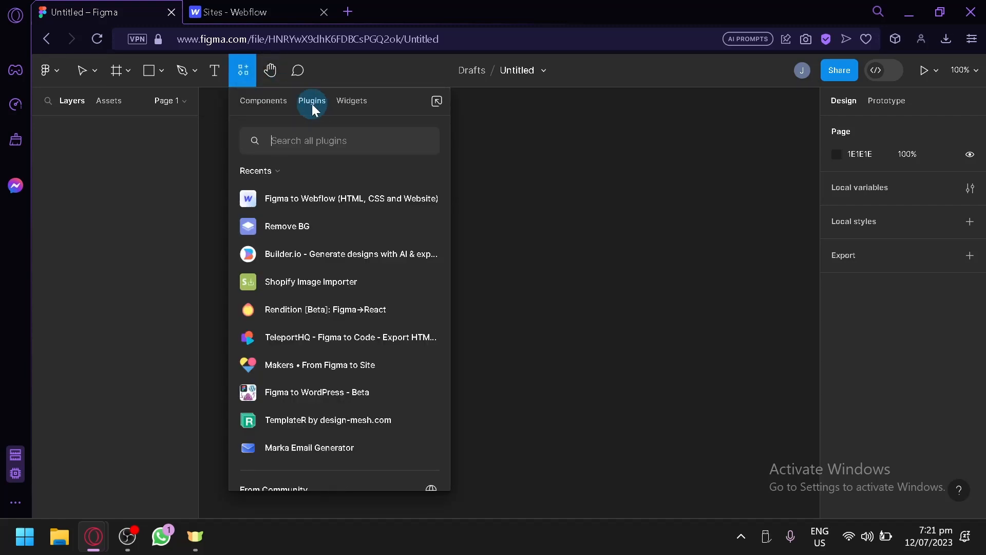
# Search the plugins for "figma to web", run Figma to Webflow (HTML, CSS and Website), and reposition its window over the canvas.
pyautogui.write('fig')
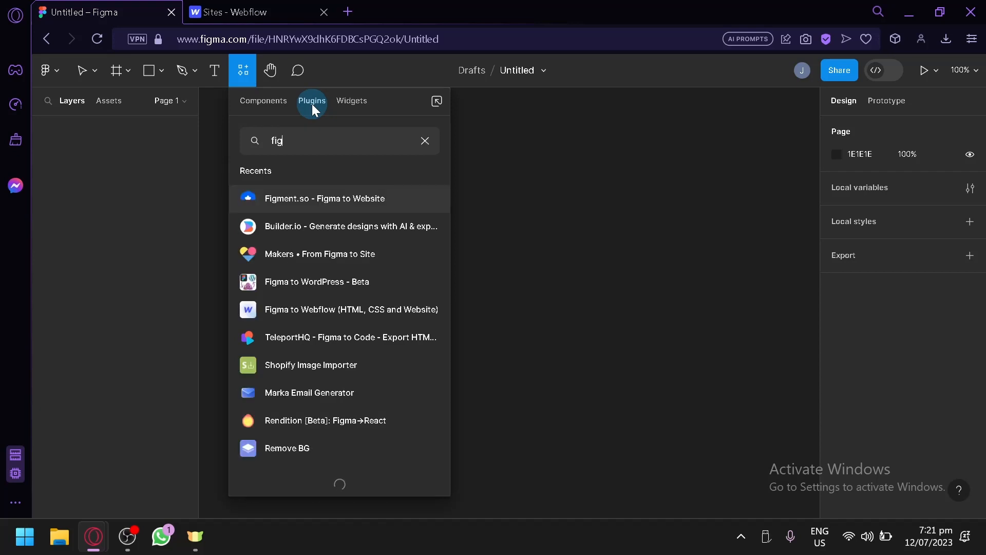
pyautogui.write('ma to web')
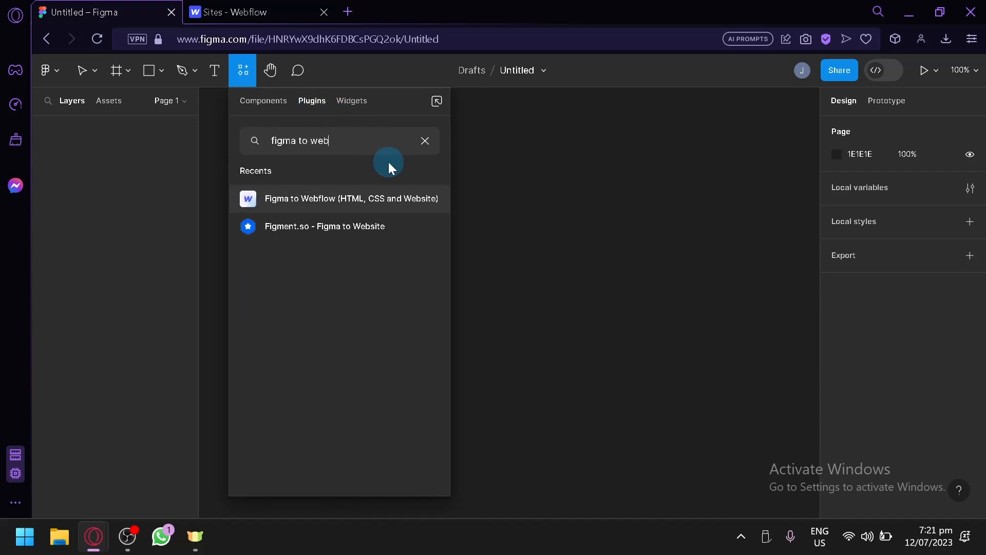
pyautogui.moveTo(375, 211)
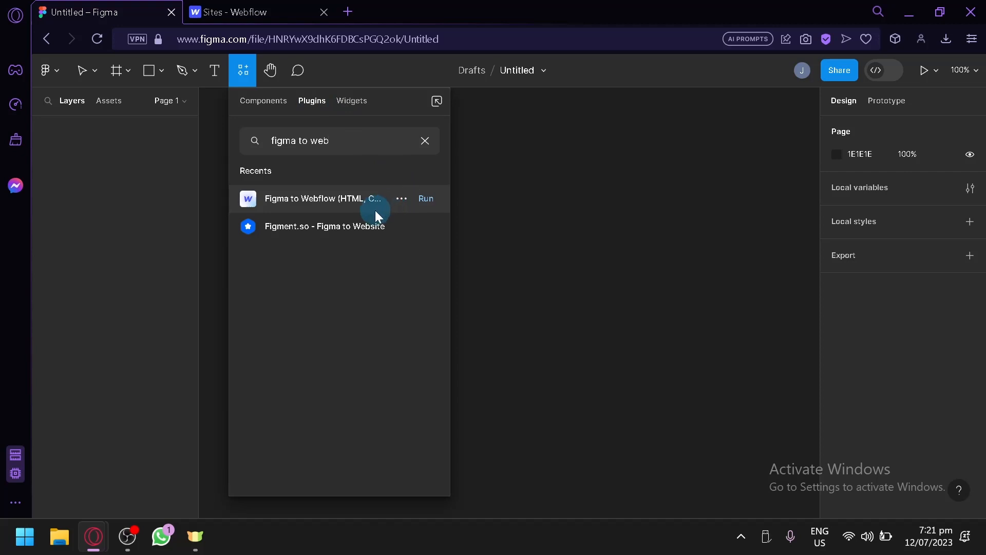
pyautogui.click(293, 199)
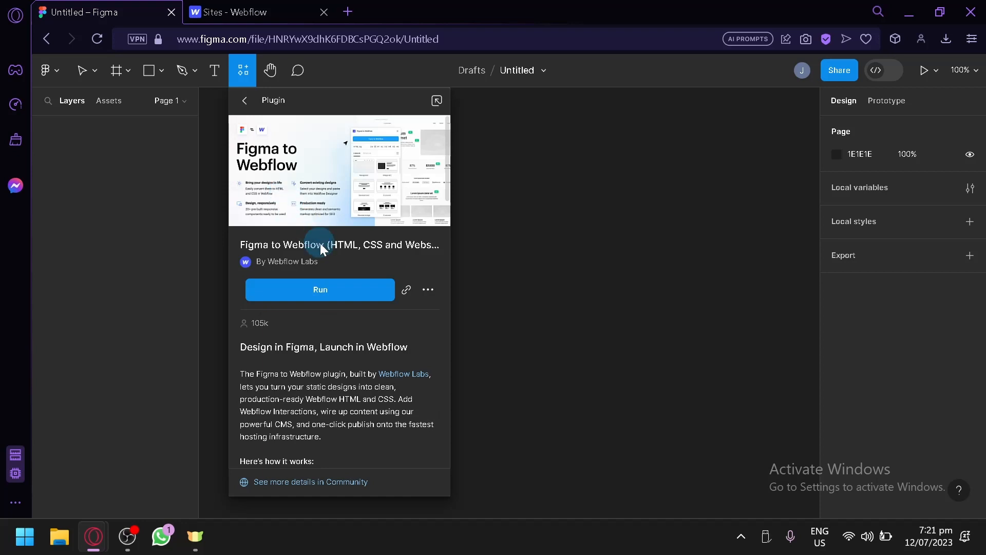
pyautogui.moveTo(325, 260); pyautogui.dragTo(275, 260)
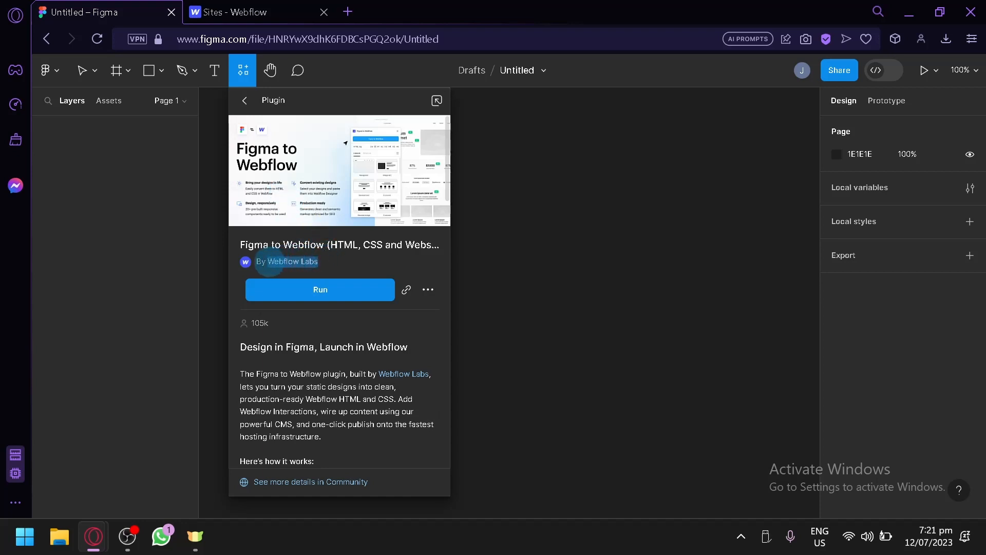
pyautogui.click(282, 324)
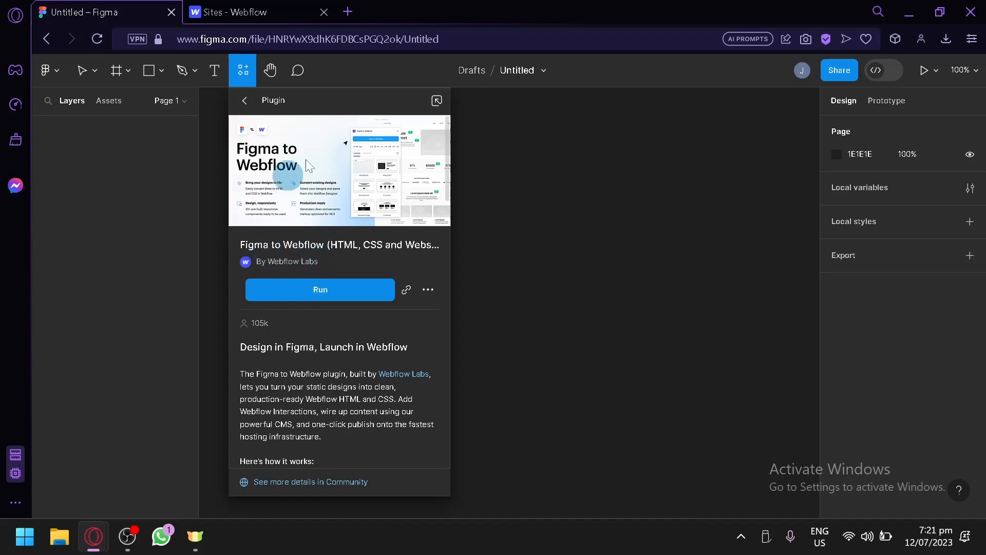
pyautogui.click(365, 286)
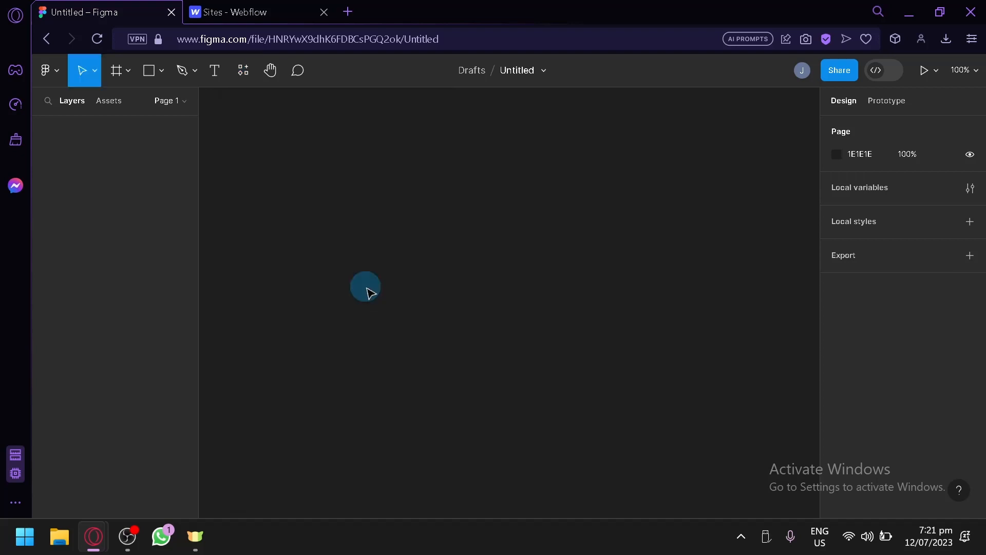
pyautogui.moveTo(804, 137); pyautogui.dragTo(717, 123)
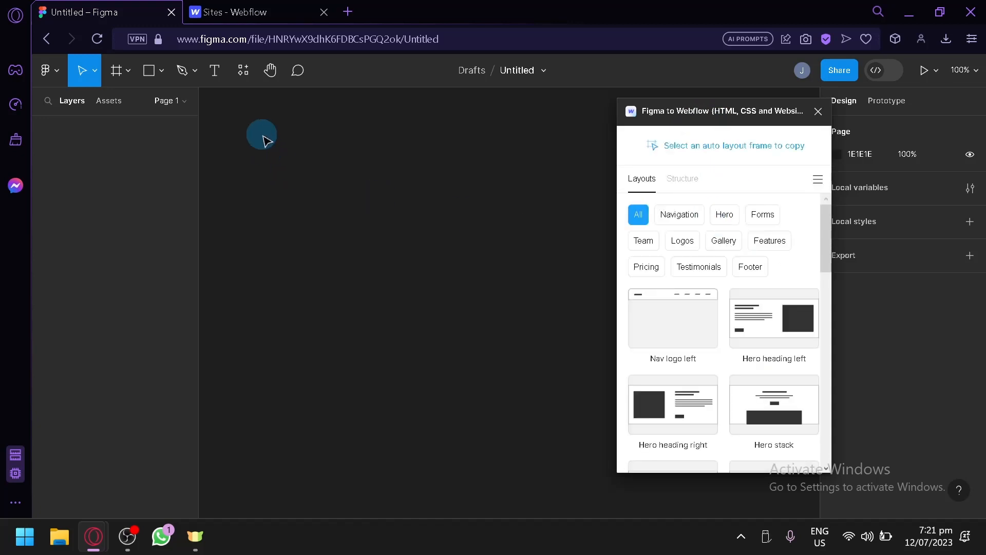
pyautogui.click(241, 12)
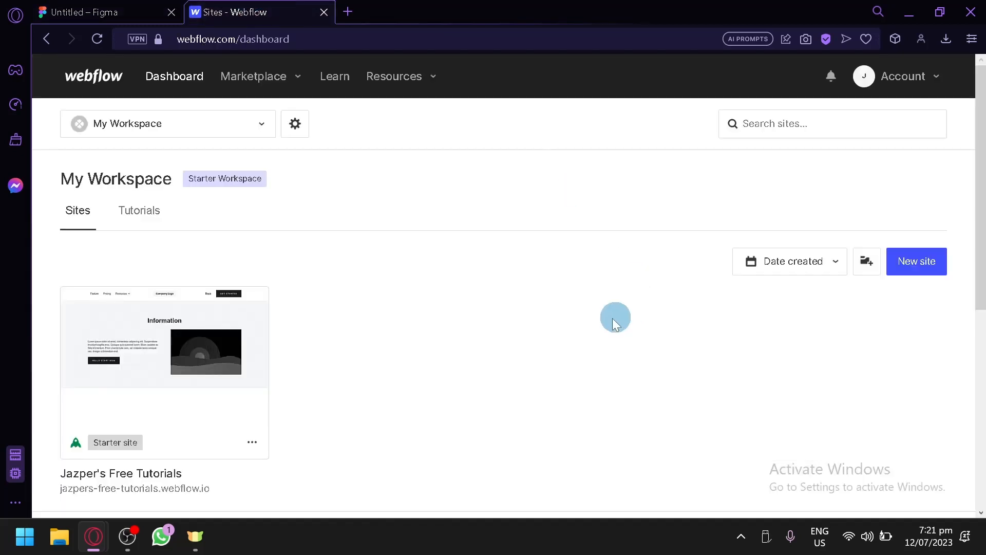
pyautogui.click(96, 11)
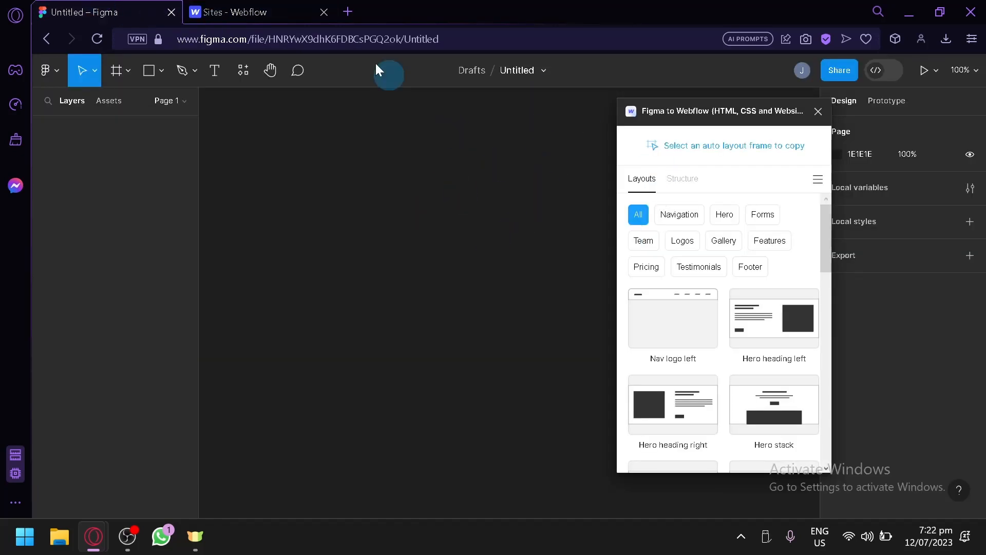
pyautogui.click(239, 6)
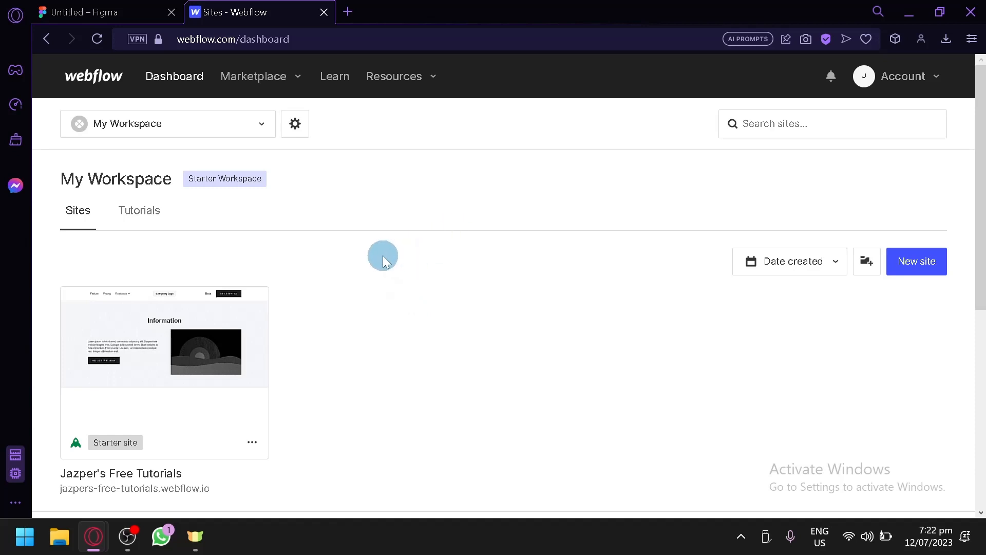
pyautogui.click(103, 11)
# Switch to the Webflow dashboard and create a new site from the Blank Site preset, keeping the suggested site name.
pyautogui.click(288, 12)
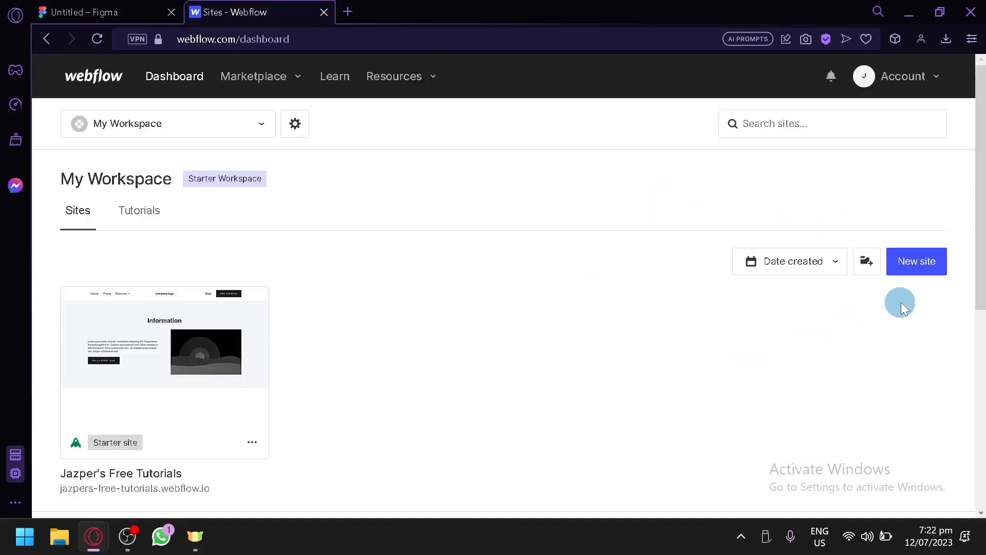
pyautogui.click(913, 263)
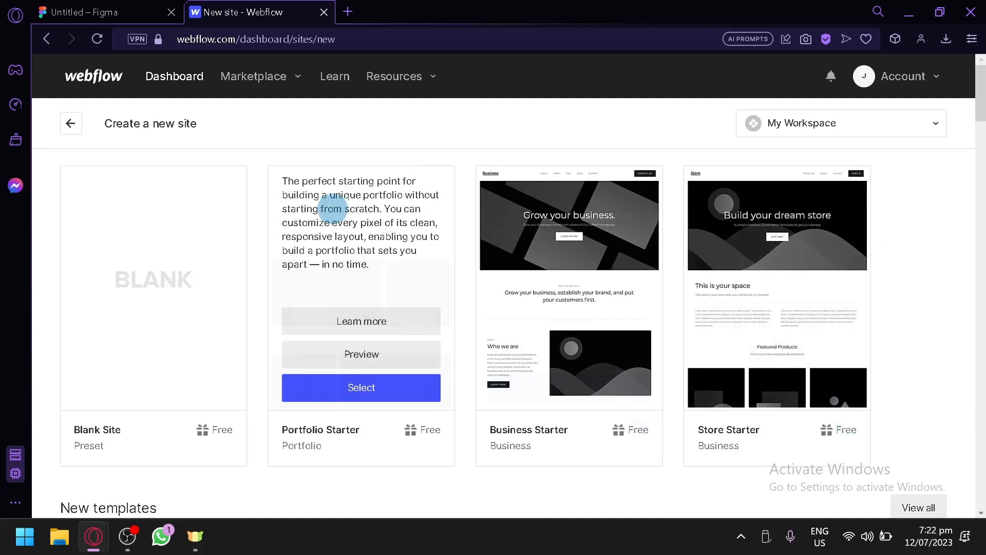
pyautogui.click(185, 387)
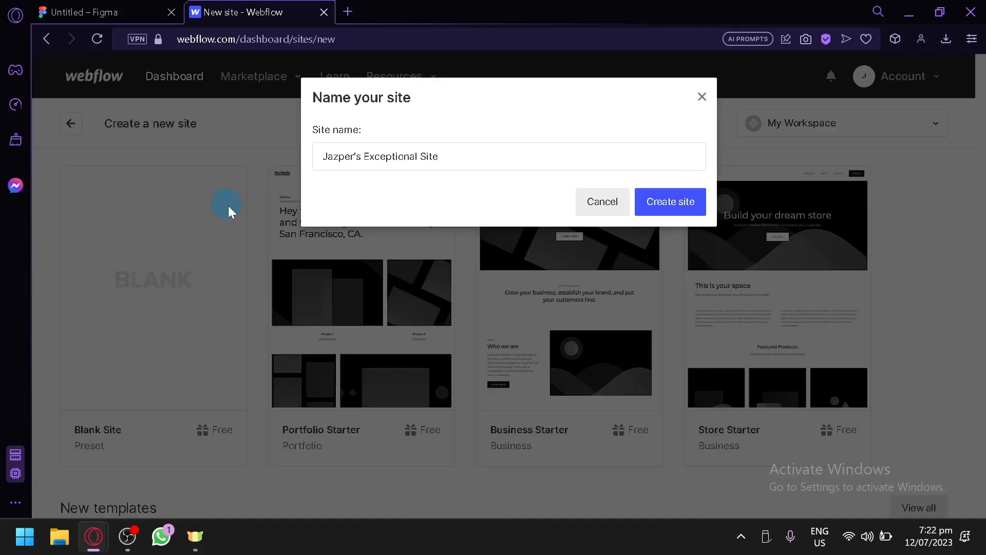
pyautogui.click(672, 206)
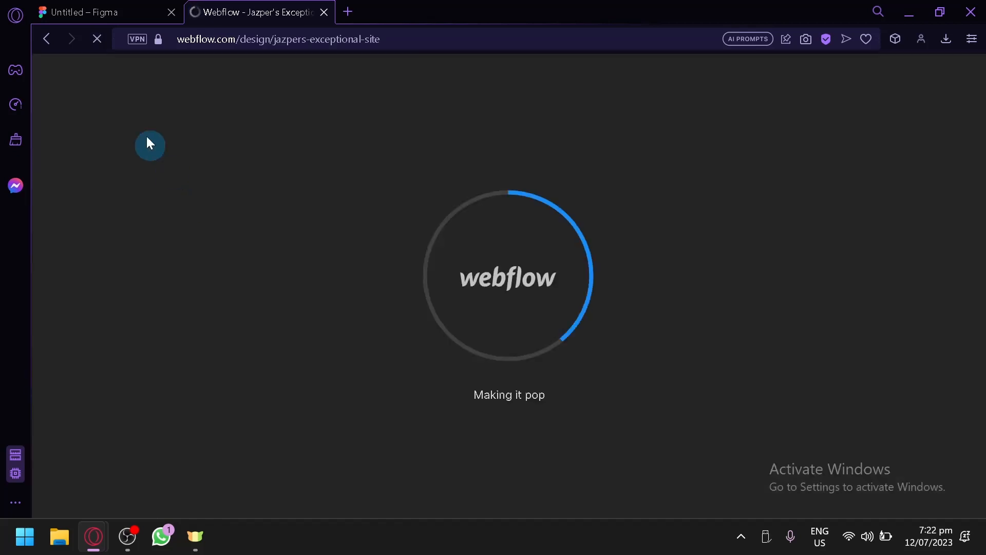
pyautogui.click(98, 12)
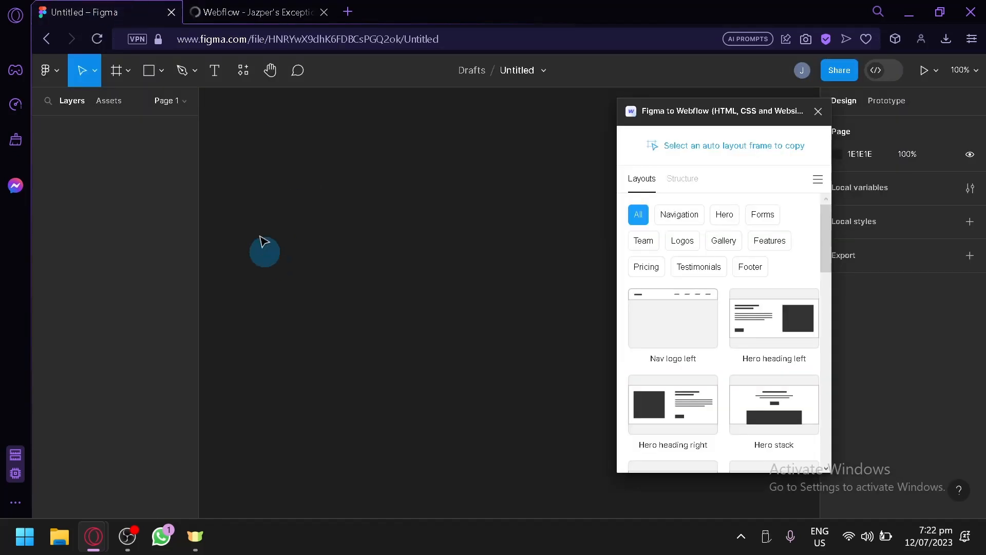
pyautogui.click(236, 6)
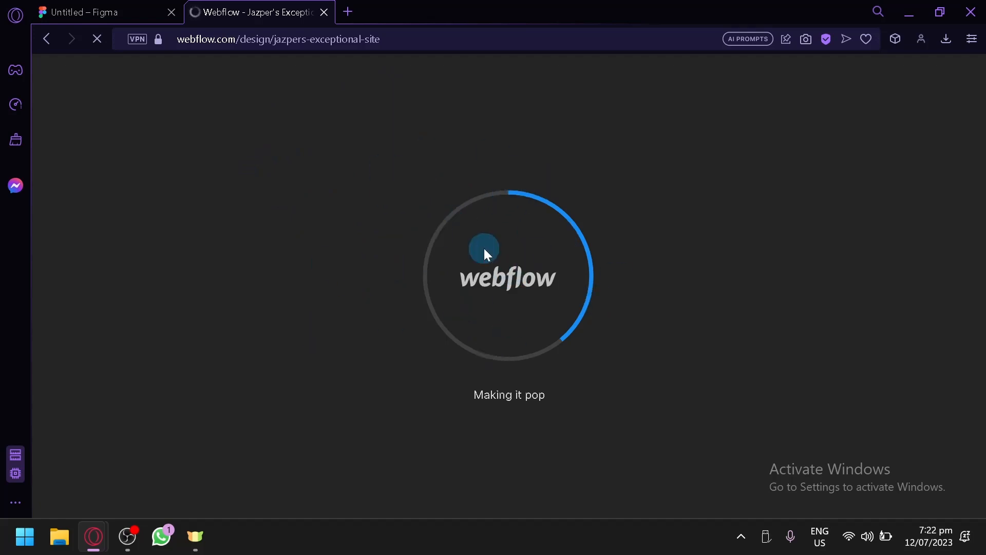
pyautogui.hotkey('ctrl', 'Tab')
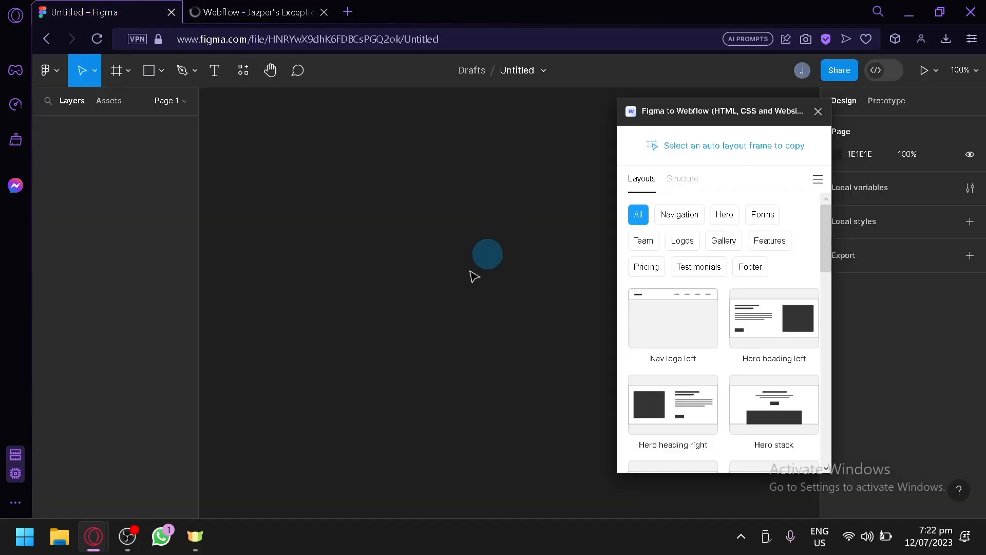
# Switch to the new site's Webflow designer, return to the dashboard, and look over the workspace's sites.
pyautogui.click(293, 10)
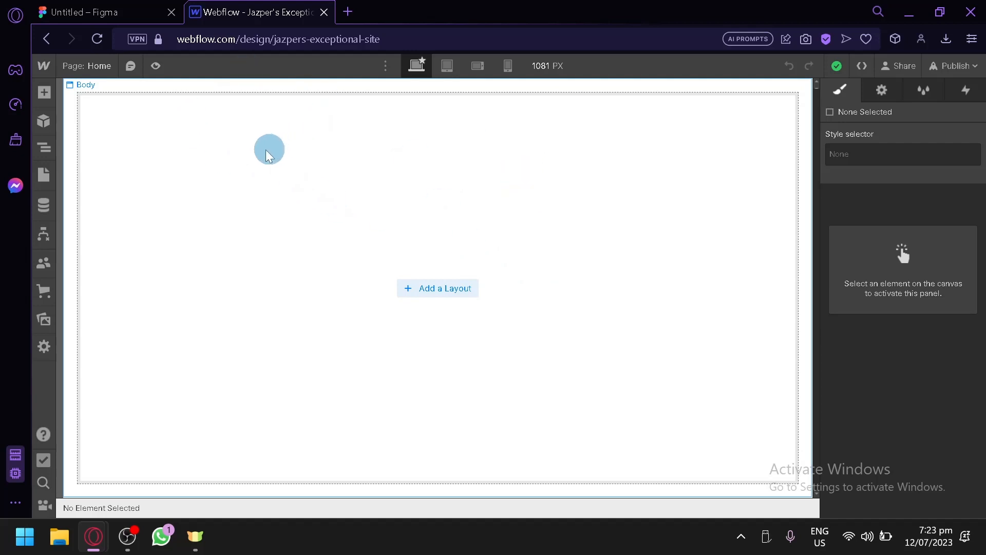
pyautogui.click(44, 67)
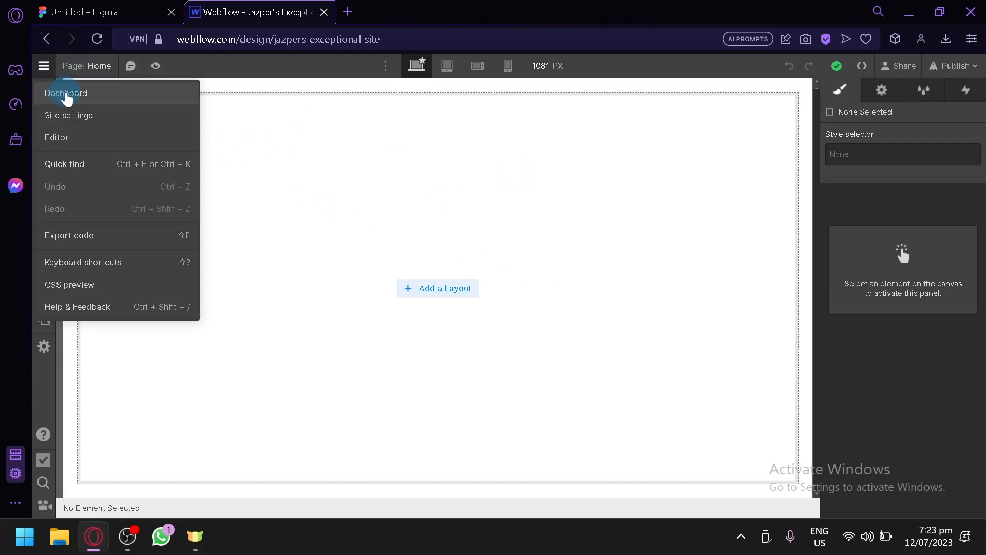
pyautogui.click(66, 95)
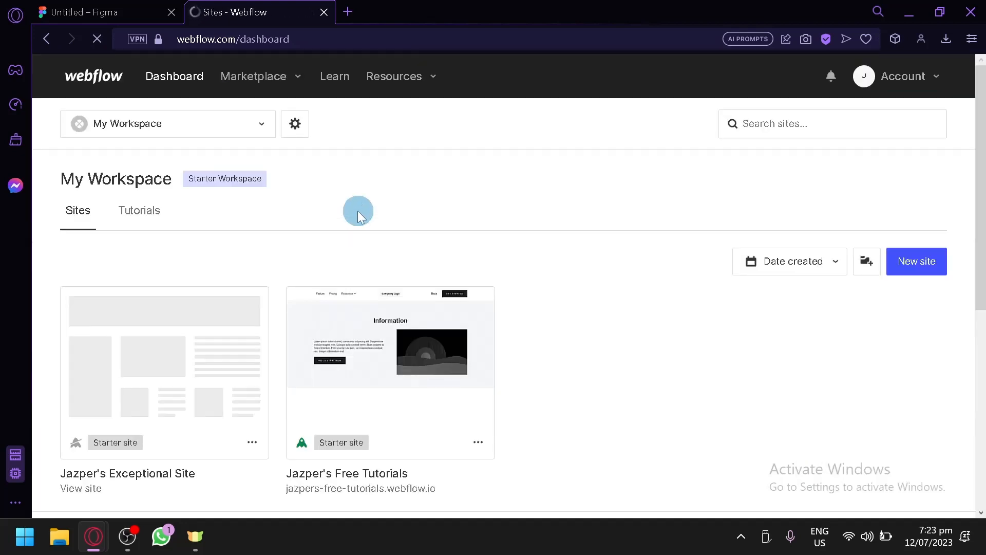
pyautogui.scroll(-2, 131, 270)
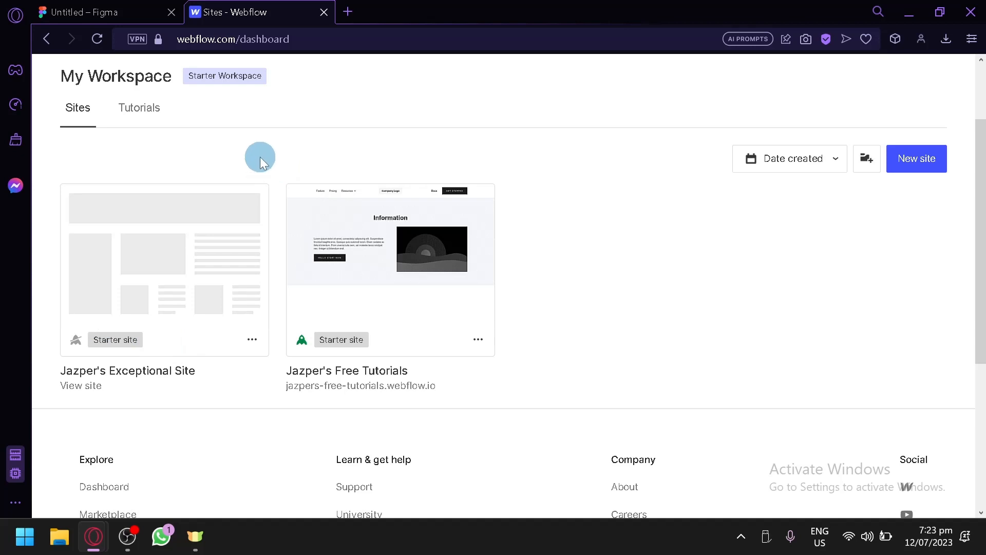
# Switch back to Figma, return to the drafts, and open the Air Force 1 design file with two shoes and a BUY NOW button.
pyautogui.click(97, 12)
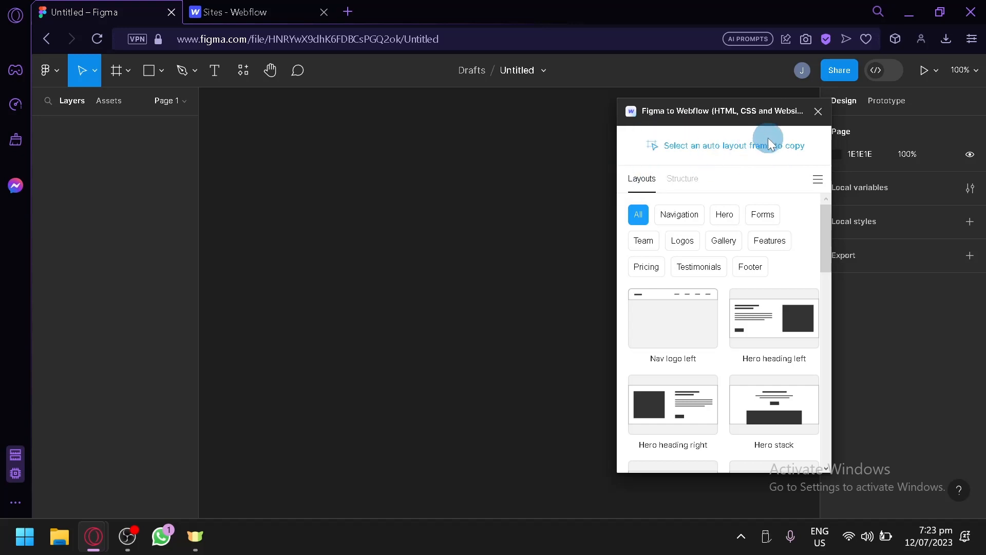
pyautogui.click(49, 70)
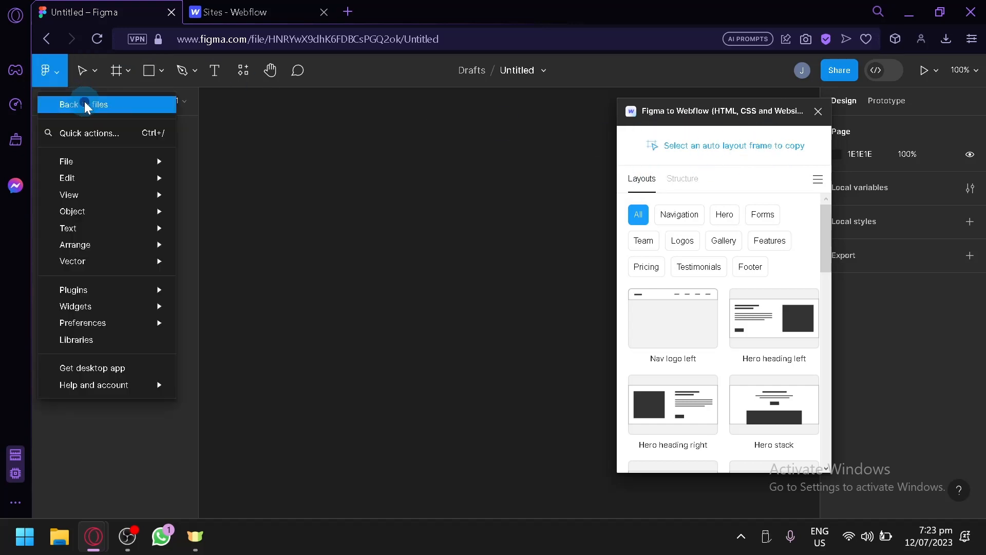
pyautogui.click(84, 104)
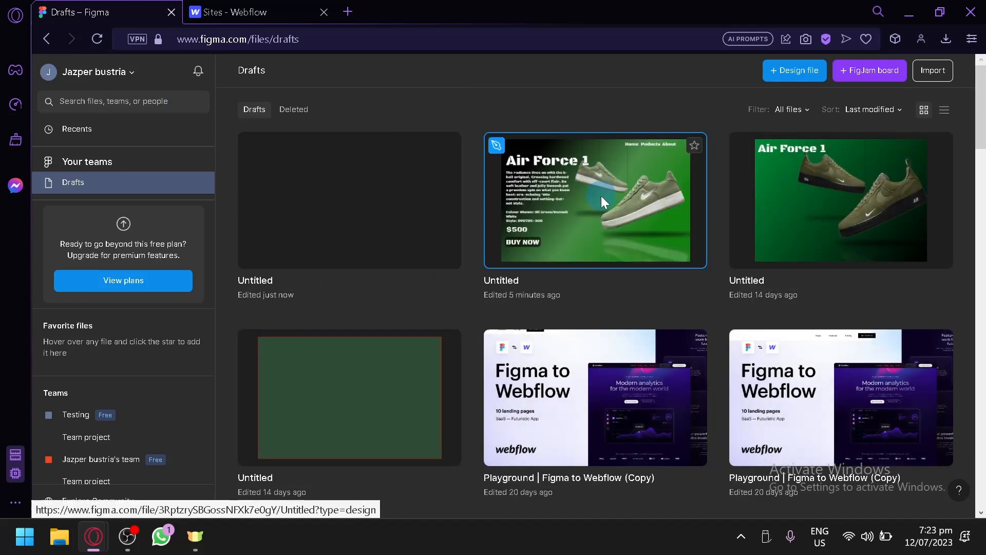
pyautogui.click(601, 196)
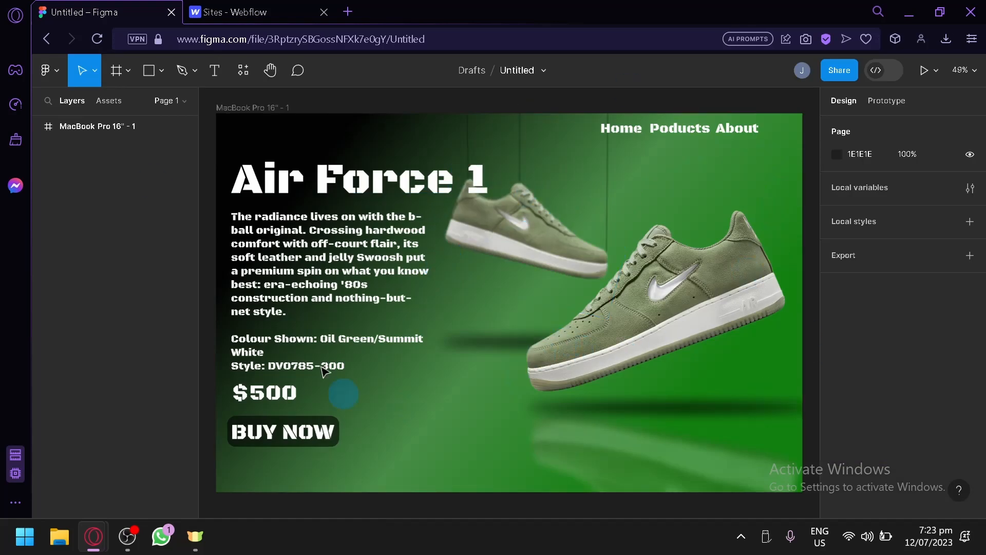
# Add auto layout to the MacBook Pro 16" - 1 frame.
pyautogui.click(128, 126)
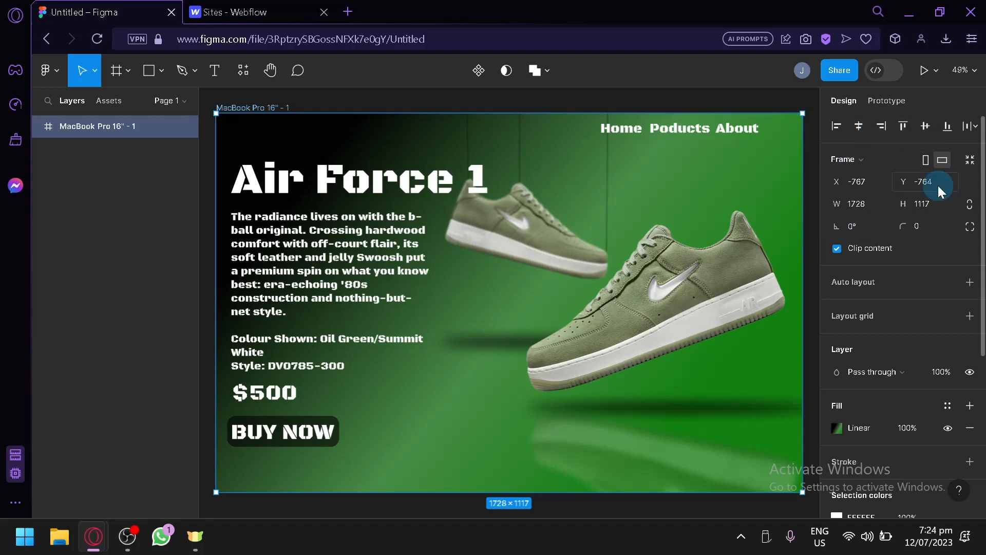
pyautogui.click(970, 282)
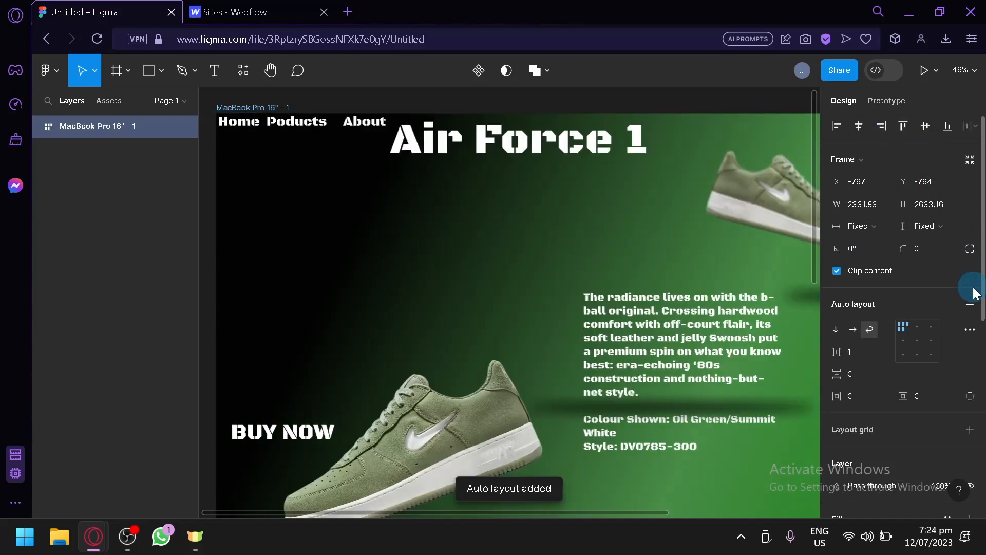
pyautogui.scroll(-1, 663, 297)
pyautogui.keyDown('ctrl'); pyautogui.scroll(-4, 663, 295); pyautogui.keyUp('ctrl')
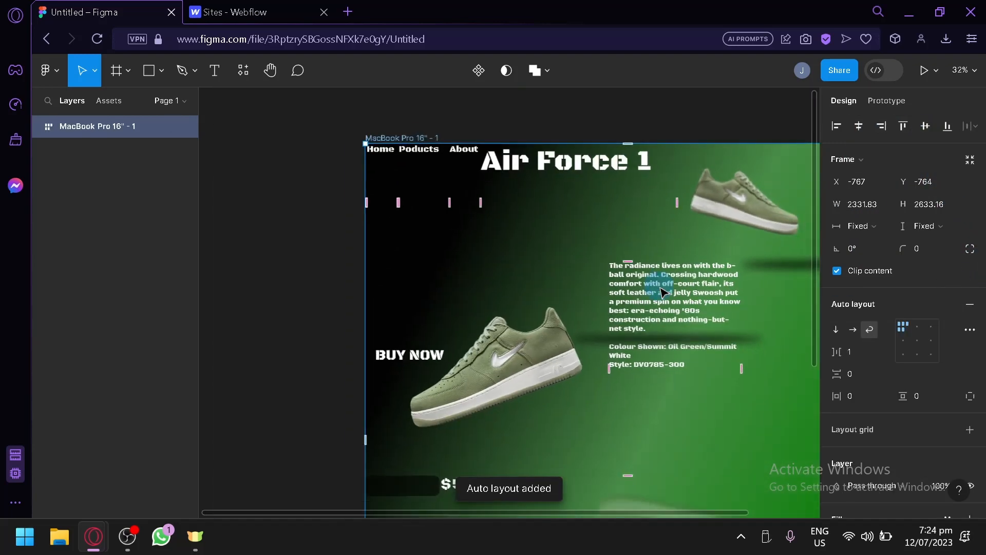
pyautogui.moveTo(403, 306); pyautogui.dragTo(233, 238)
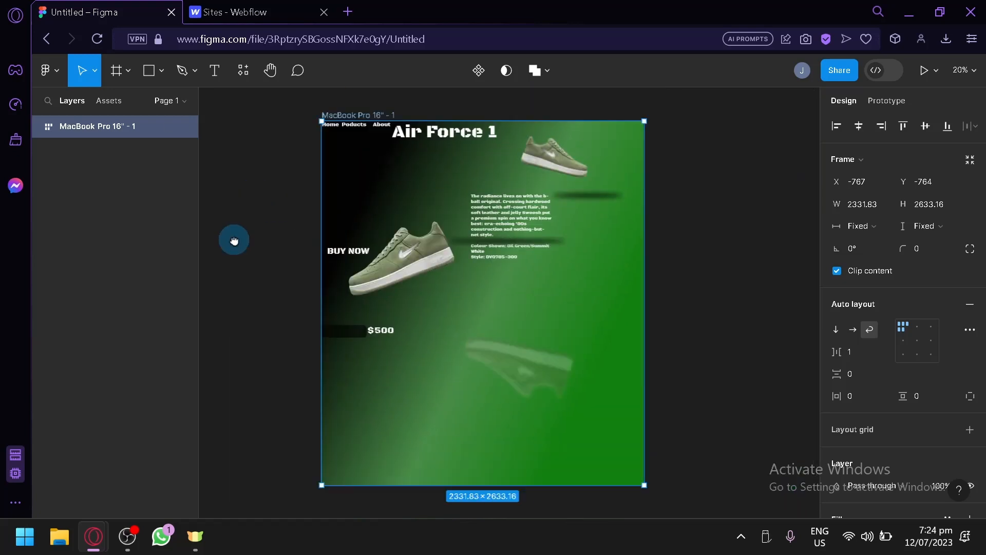
# Reorder the auto layout frame, placing the large shoe image before the smaller one and the description text after the $500 price.
pyautogui.click(385, 260)
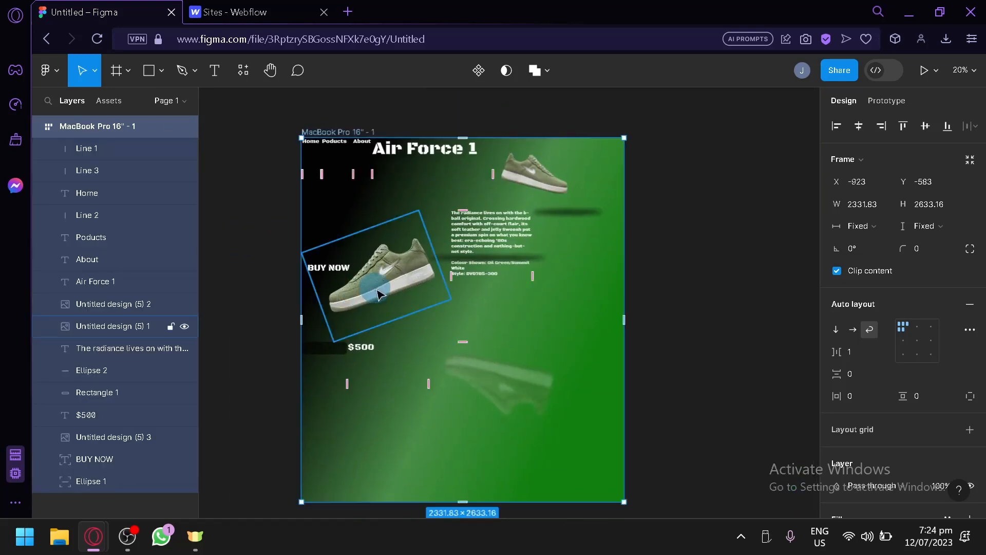
pyautogui.moveTo(384, 286); pyautogui.dragTo(516, 270)
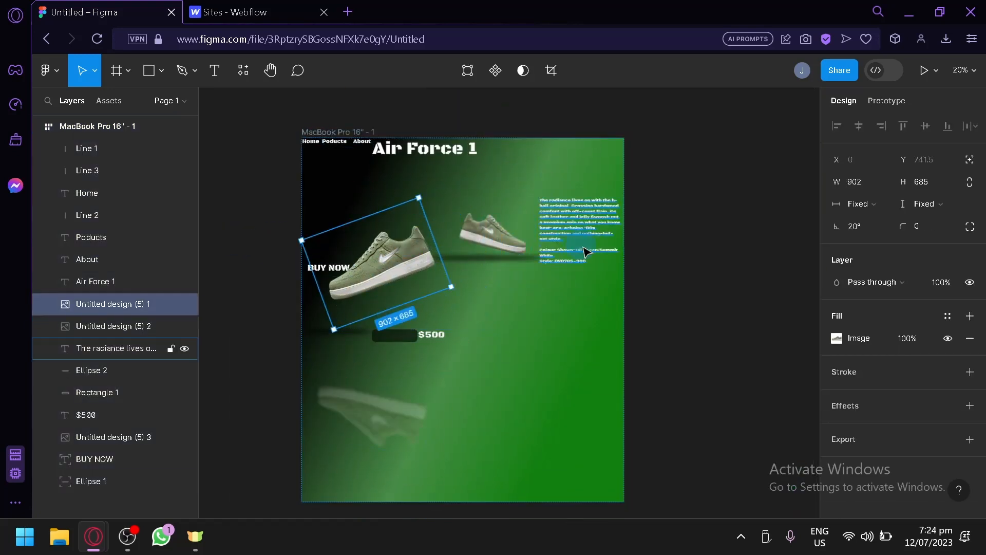
pyautogui.click(583, 231)
pyautogui.moveTo(583, 259); pyautogui.dragTo(466, 315)
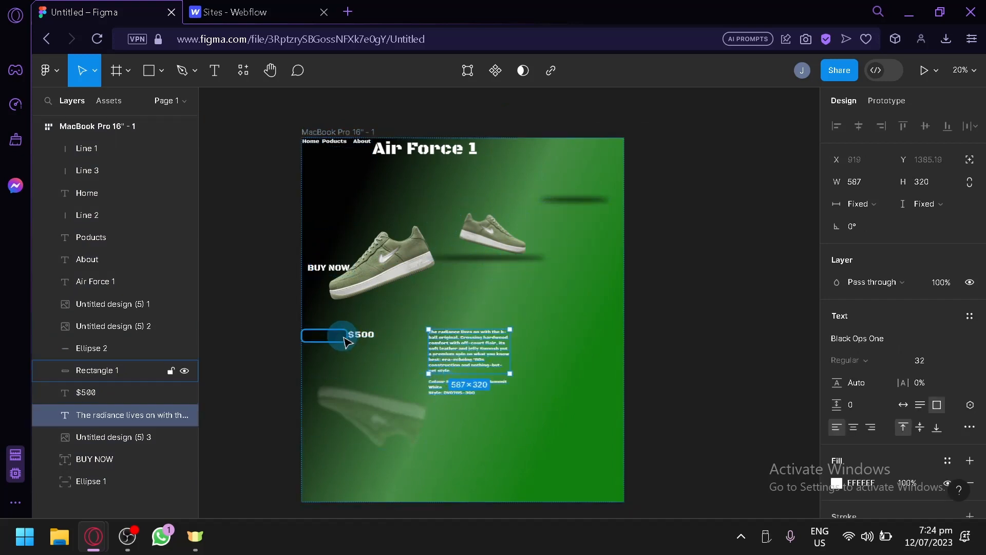
# Reorder the dark button rectangle and the $500 price to follow the shoe images, with the price ahead of the rectangle.
pyautogui.moveTo(330, 334); pyautogui.dragTo(600, 228)
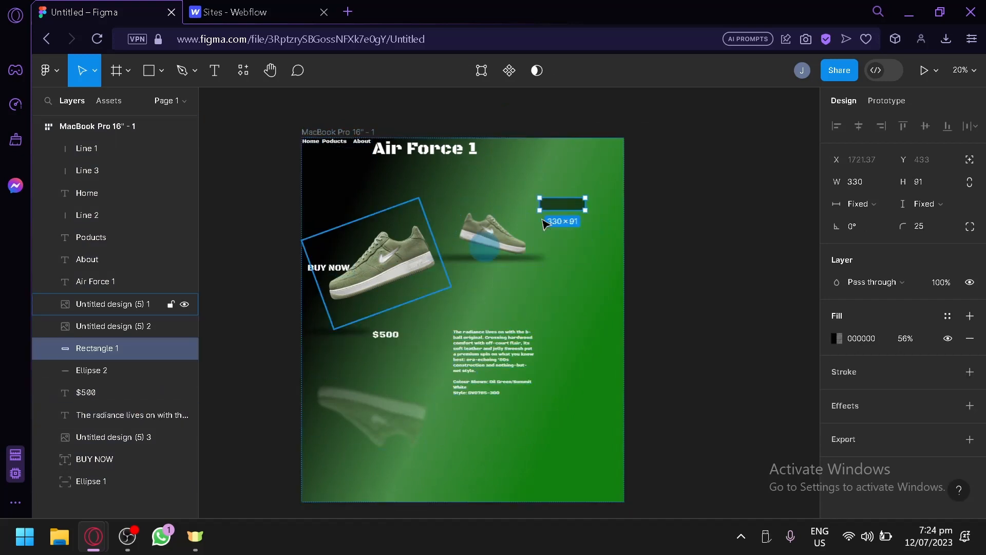
pyautogui.moveTo(388, 331); pyautogui.dragTo(548, 235)
pyautogui.moveTo(452, 357); pyautogui.dragTo(551, 281)
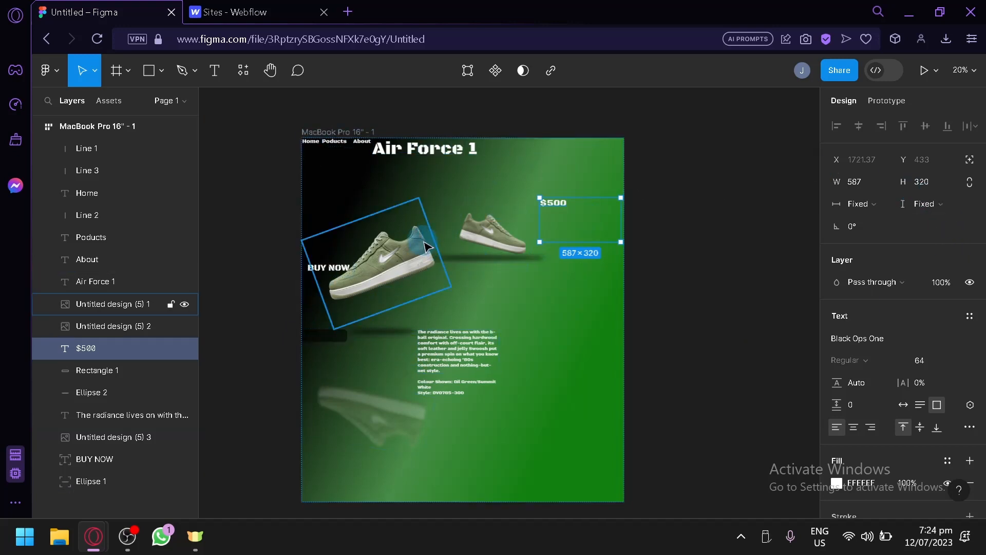
# Delete the BUY NOW text and the dark button rectangle from the frame.
pyautogui.click(318, 272)
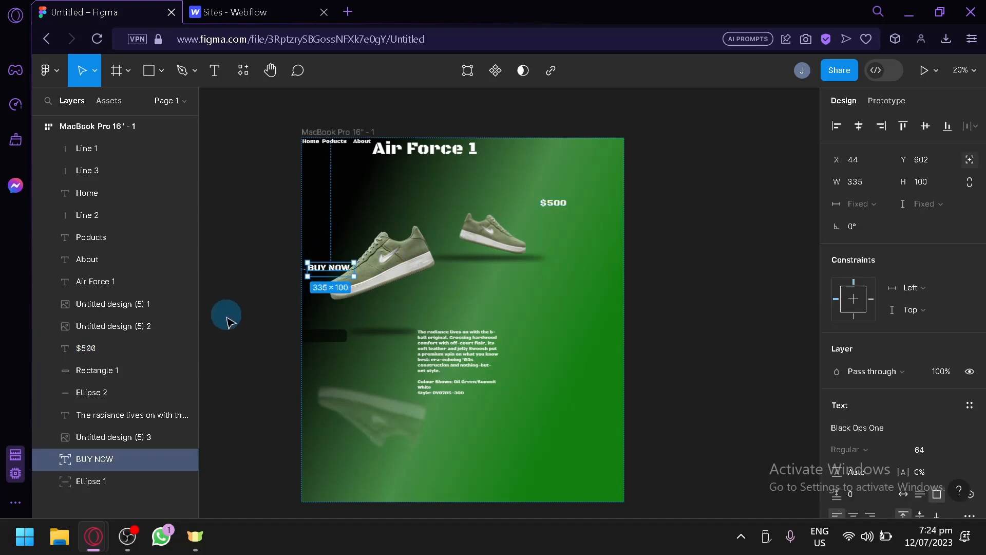
pyautogui.press('Delete')
pyautogui.click(314, 335)
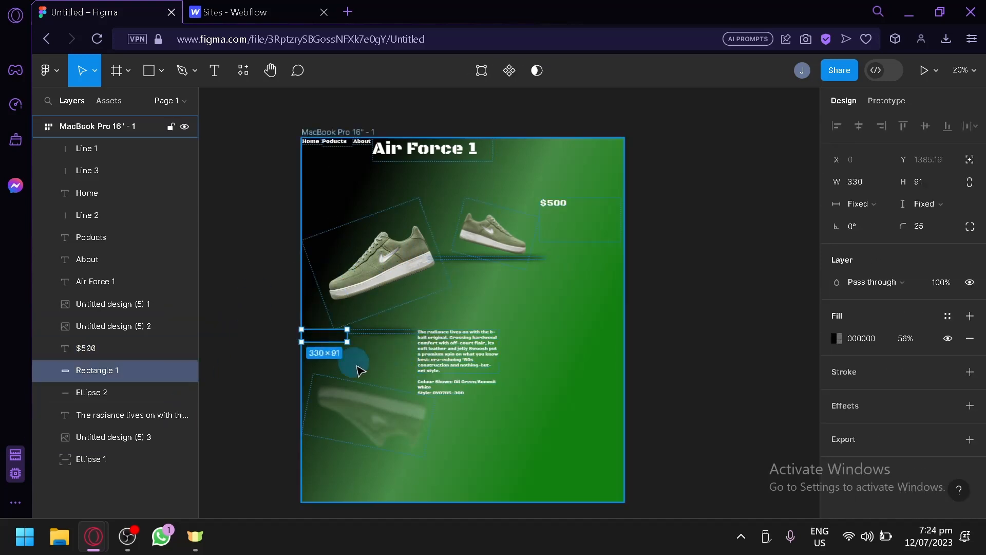
pyautogui.press('Delete')
# Delete the faded shoe image, the description text and the $500 price.
pyautogui.click(436, 375)
pyautogui.click(537, 388)
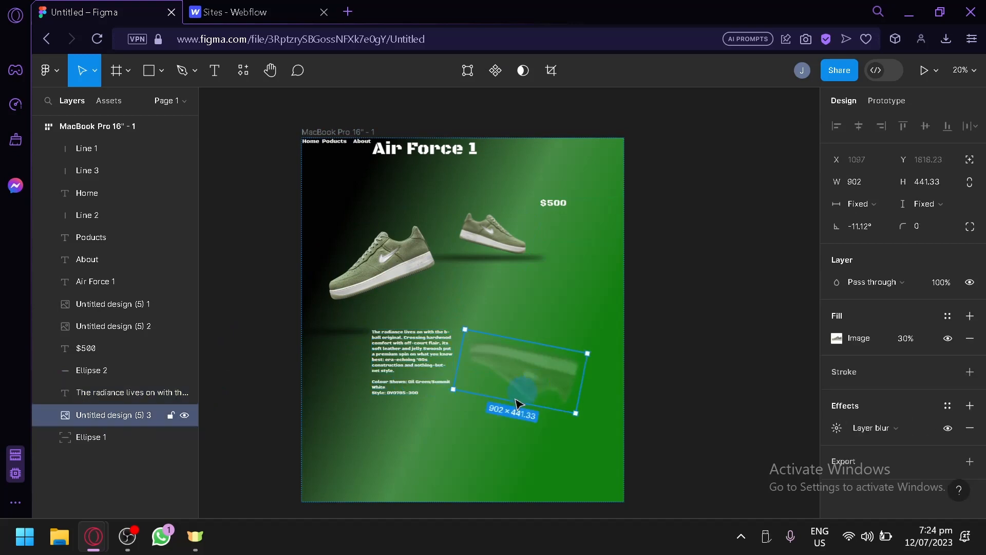
pyautogui.press('Delete')
pyautogui.click(435, 375)
pyautogui.press('Delete')
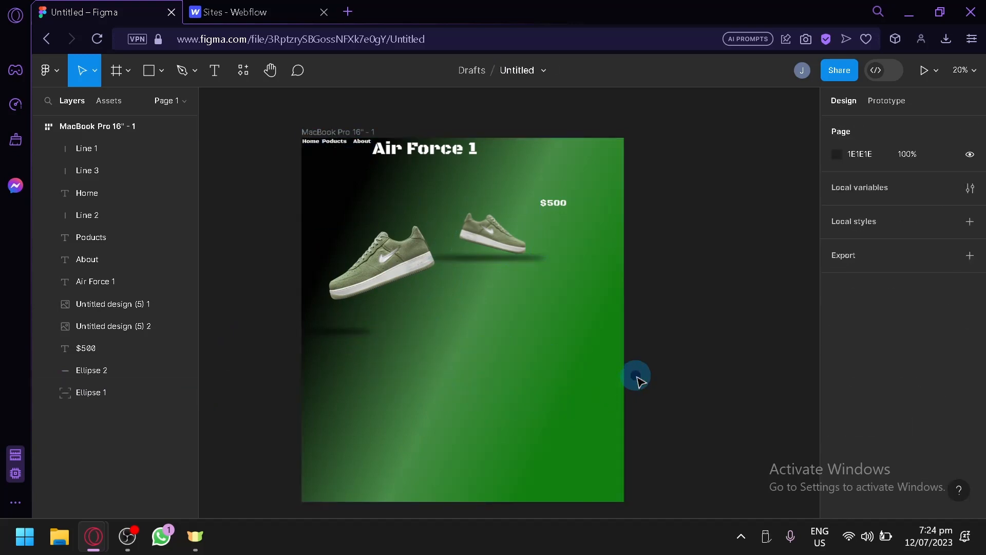
pyautogui.click(572, 208)
pyautogui.press('Delete')
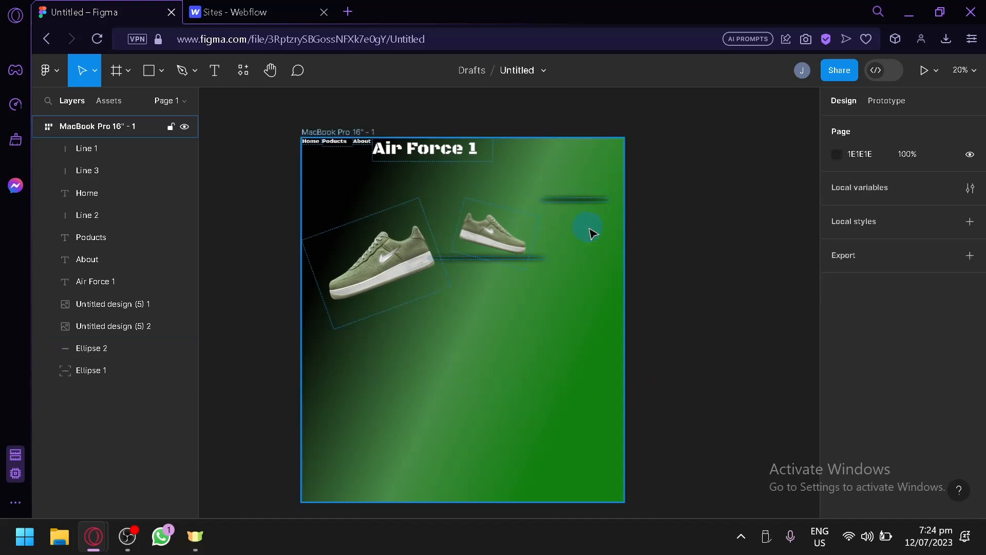
# Reorder the Ellipse 2 shadow in the auto layout frame so it comes before the smaller shoe image.
pyautogui.moveTo(587, 202); pyautogui.dragTo(556, 235)
pyautogui.moveTo(564, 228); pyautogui.dragTo(514, 233)
pyautogui.moveTo(379, 184); pyautogui.dragTo(557, 249)
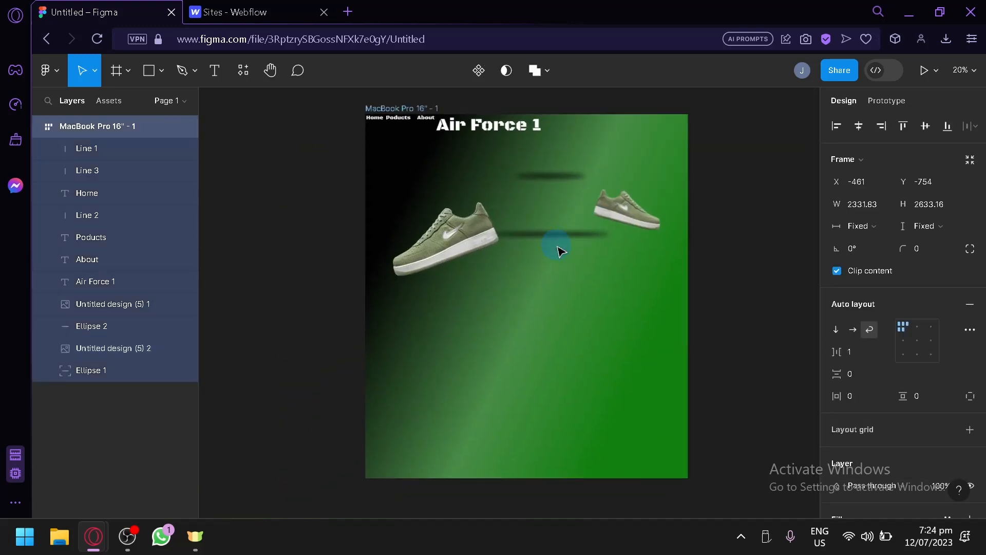
# Thicken the Ellipse 1 shadow to a height of 54 and place it directly beneath the large shoe.
pyautogui.click(549, 233)
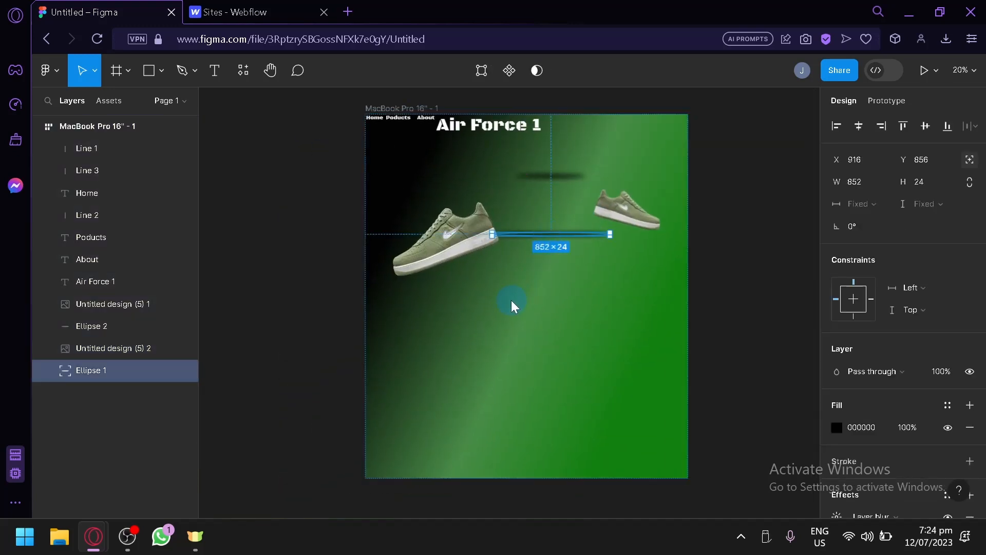
pyautogui.moveTo(545, 240); pyautogui.dragTo(511, 236)
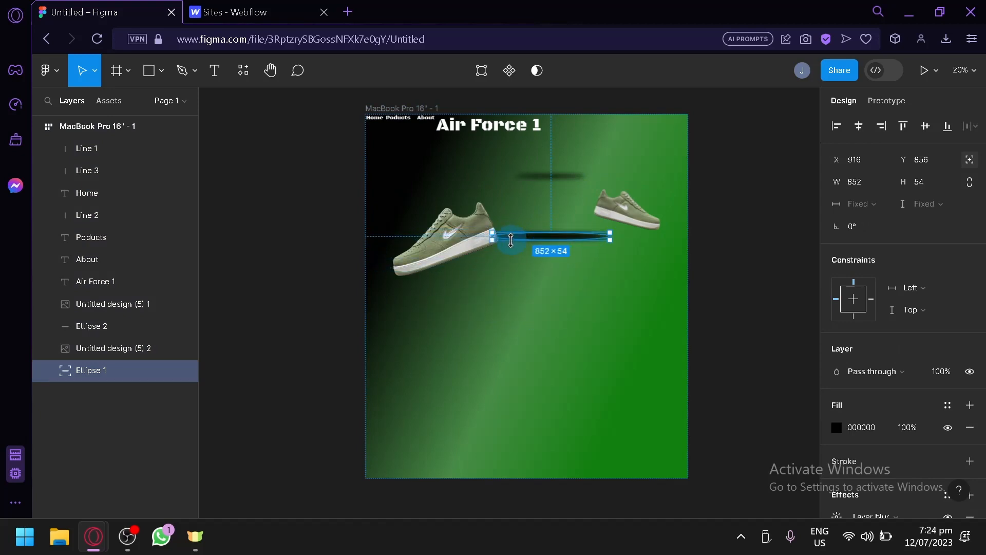
pyautogui.click(553, 285)
pyautogui.scroll(1, 562, 272)
pyautogui.scroll(3, 562, 273)
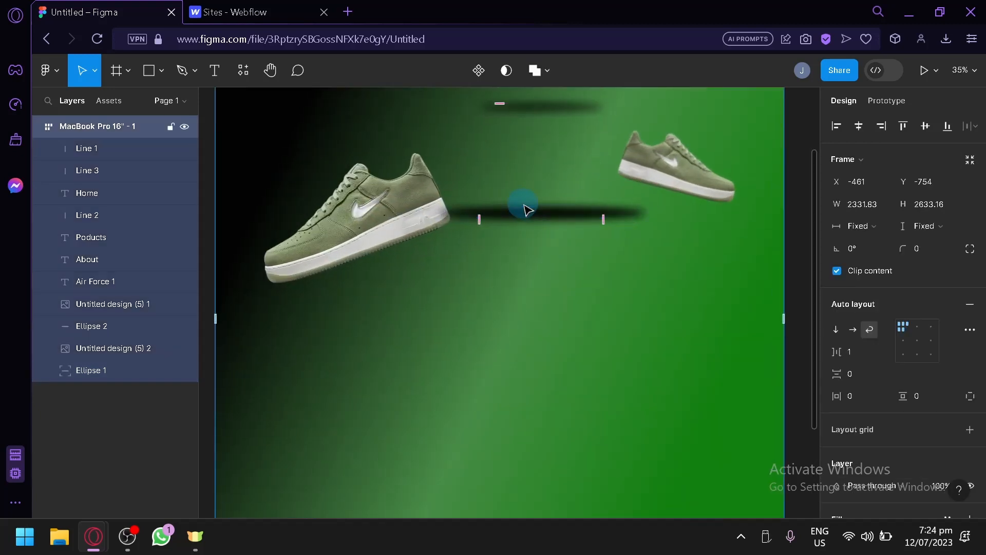
pyautogui.click(535, 218)
pyautogui.moveTo(535, 218); pyautogui.dragTo(380, 293)
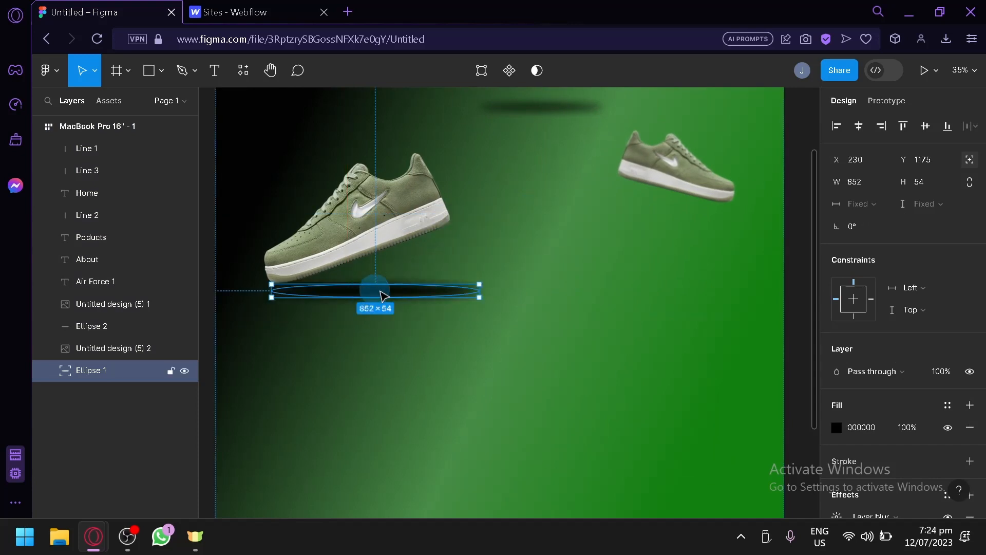
# Try to move the Ellipse 2 shadow beneath the smaller shoe image.
pyautogui.click(552, 107)
pyautogui.moveTo(582, 152); pyautogui.dragTo(687, 216)
pyautogui.moveTo(658, 151); pyautogui.dragTo(622, 144)
pyautogui.scroll(-5, 663, 324)
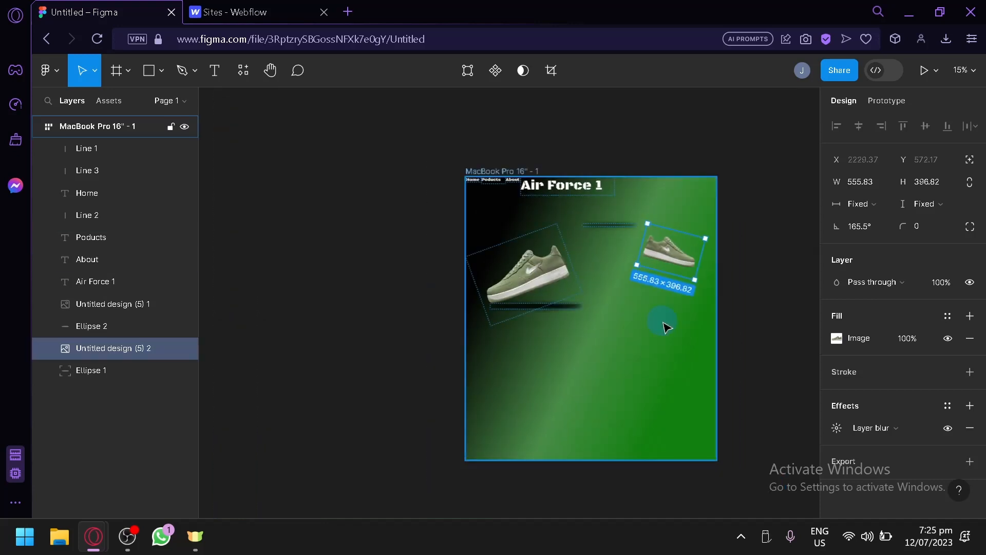
pyautogui.click(671, 339)
pyautogui.click(781, 267)
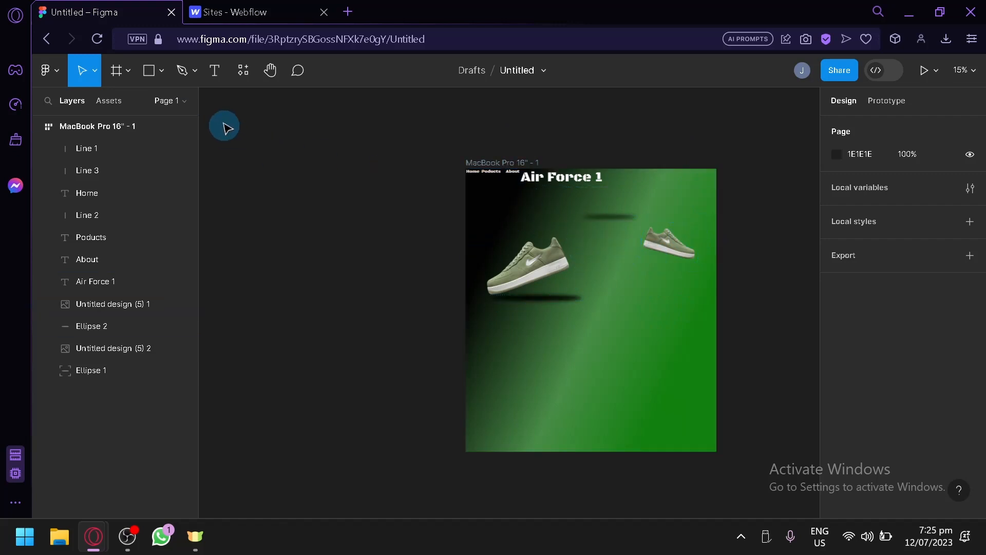
# Run the Figma to Webflow plugin and select the MacBook Pro 16" - 1 auto layout frame for copying.
pyautogui.click(246, 85)
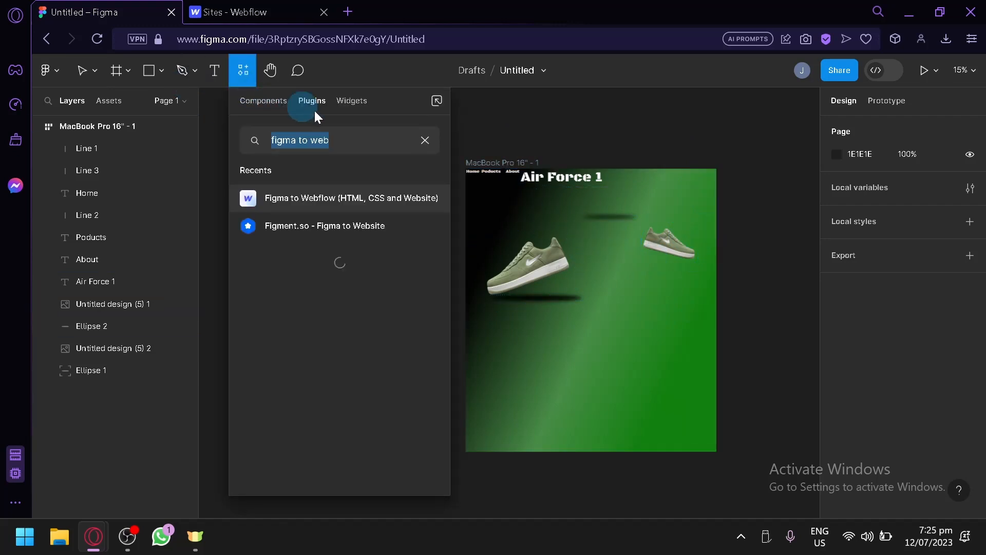
pyautogui.click(331, 200)
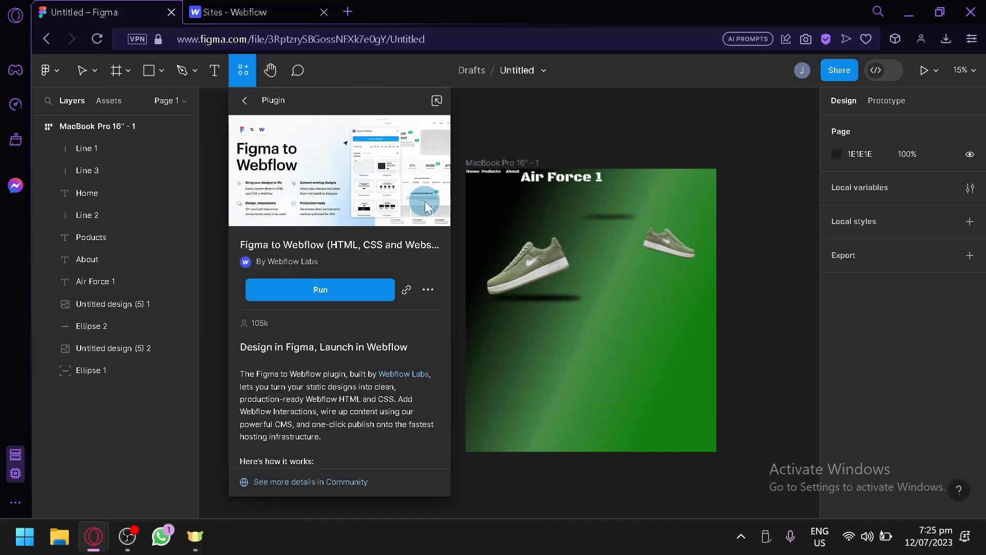
pyautogui.click(339, 297)
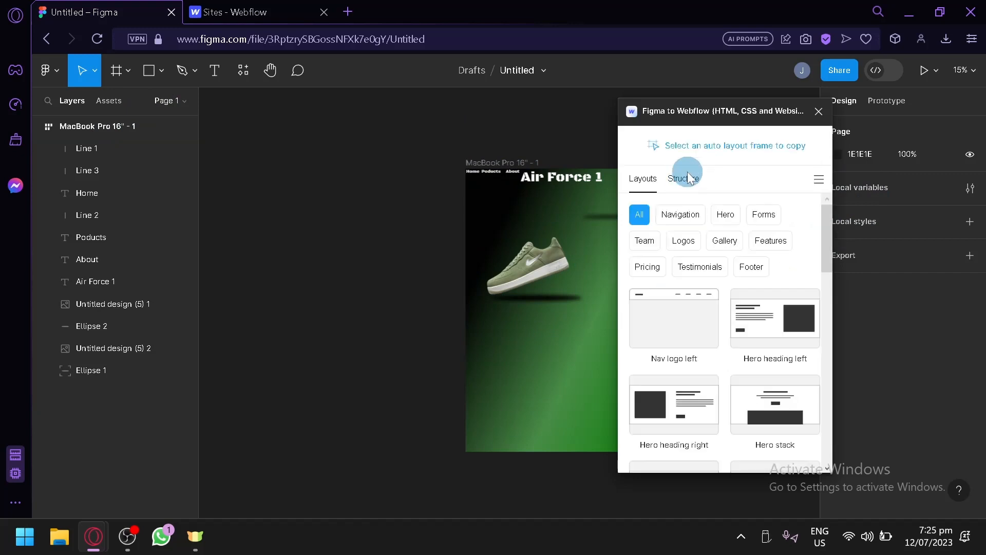
pyautogui.click(86, 132)
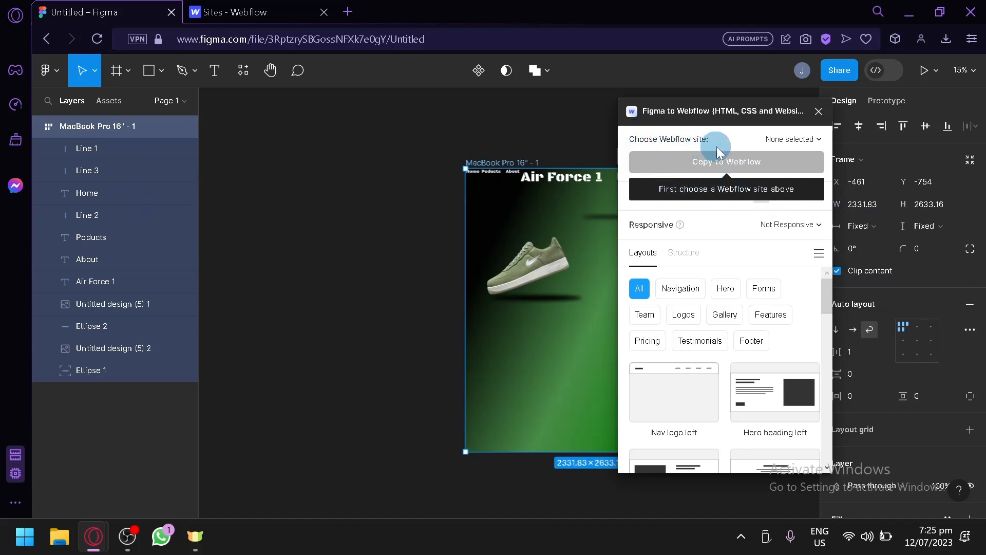
# Choose the Exceptional Site as the plugin's Webflow site and start copying the frame to Webflow.
pyautogui.click(803, 146)
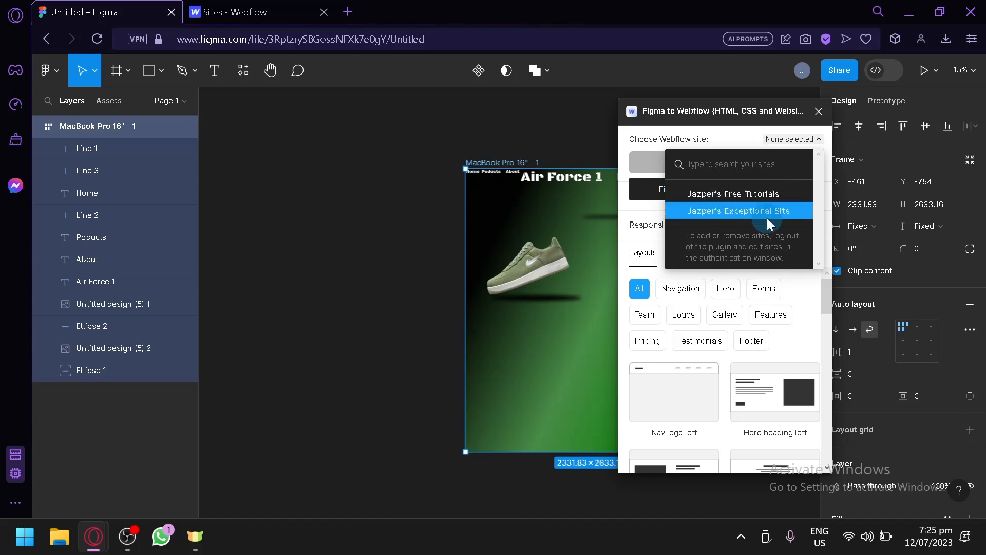
pyautogui.click(288, 11)
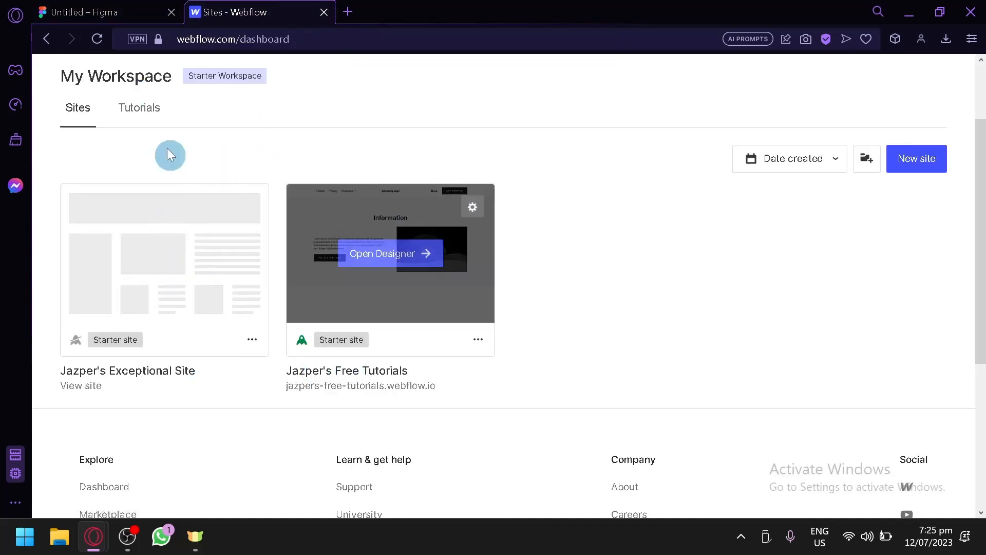
pyautogui.click(121, 6)
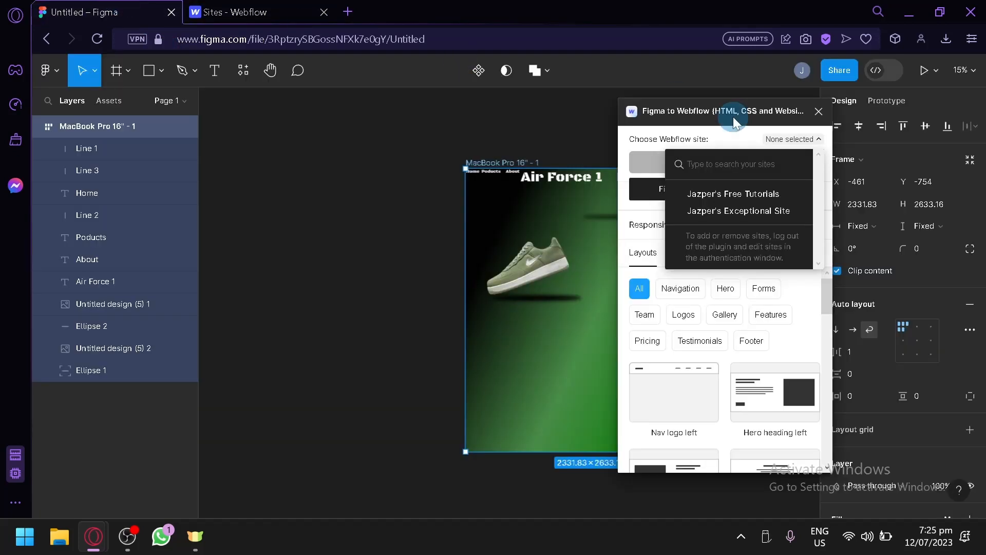
pyautogui.click(760, 211)
pyautogui.click(714, 161)
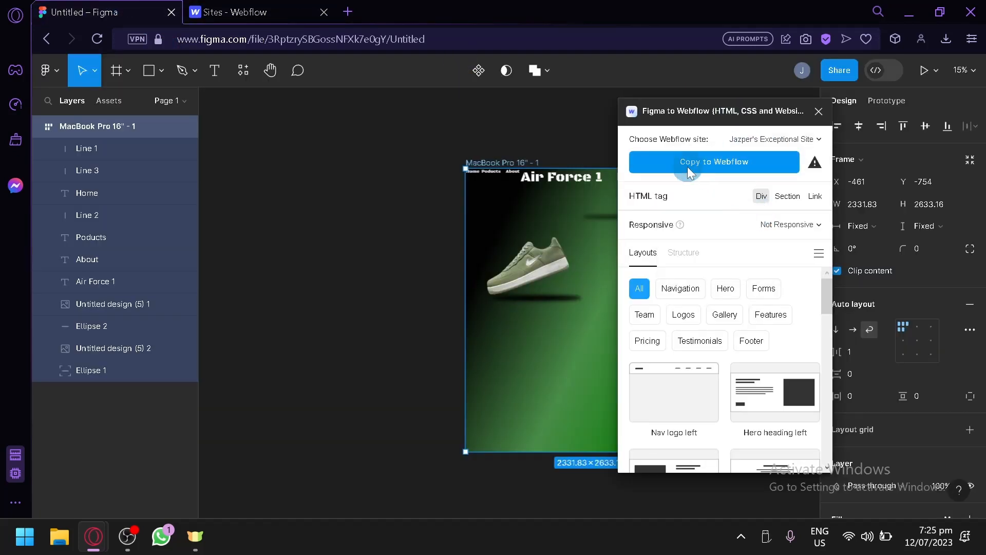
pyautogui.click(256, 9)
pyautogui.click(103, 11)
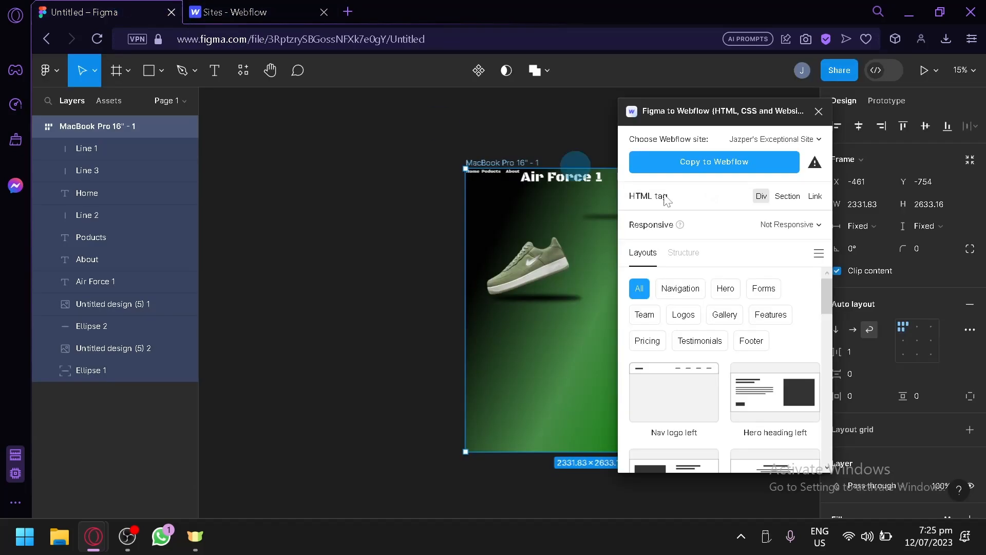
pyautogui.click(719, 164)
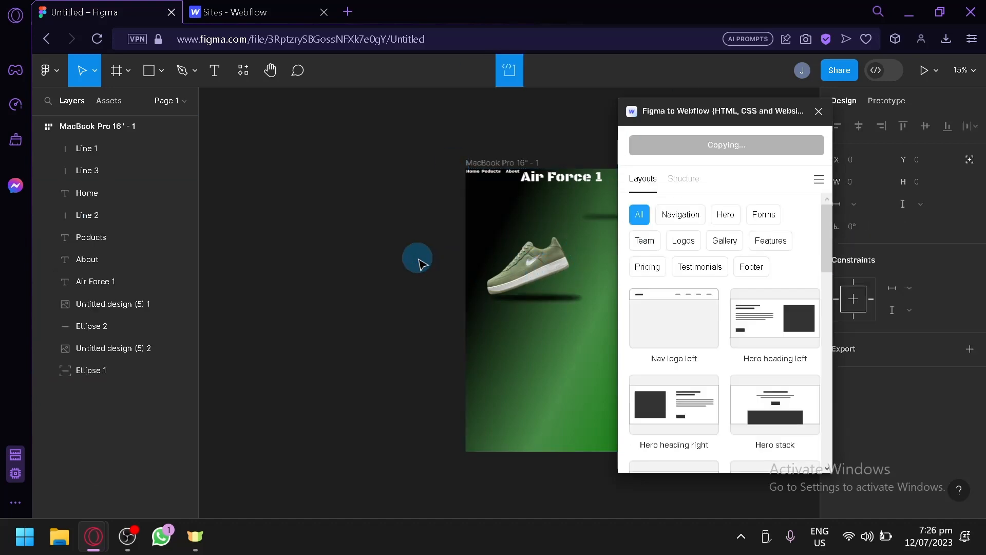
pyautogui.click(254, 9)
pyautogui.click(161, 10)
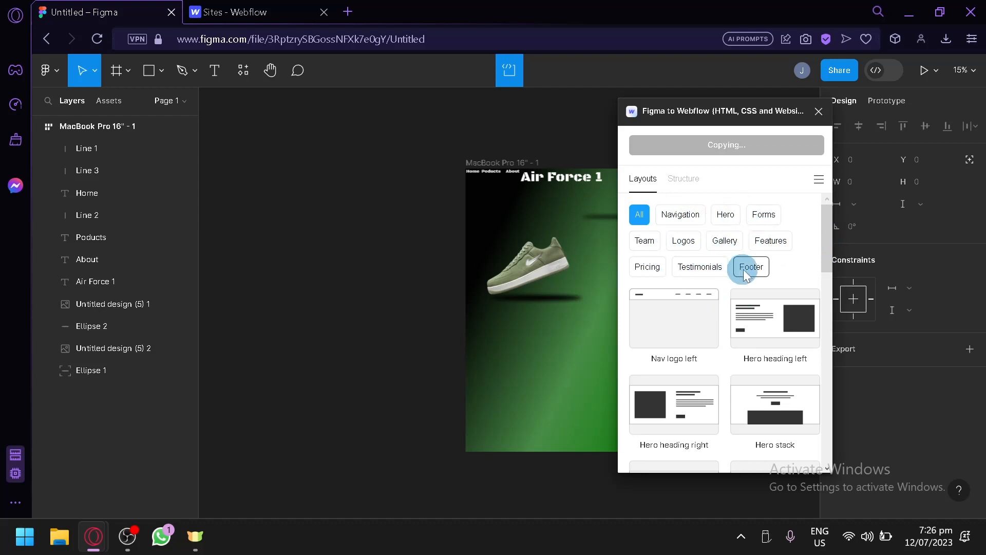
pyautogui.moveTo(831, 245); pyautogui.dragTo(830, 202)
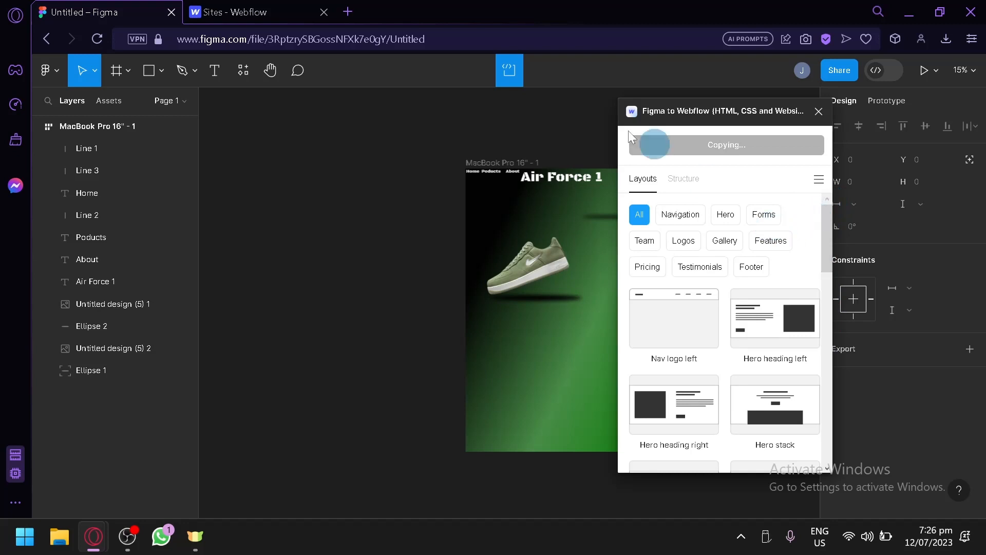
pyautogui.click(522, 200)
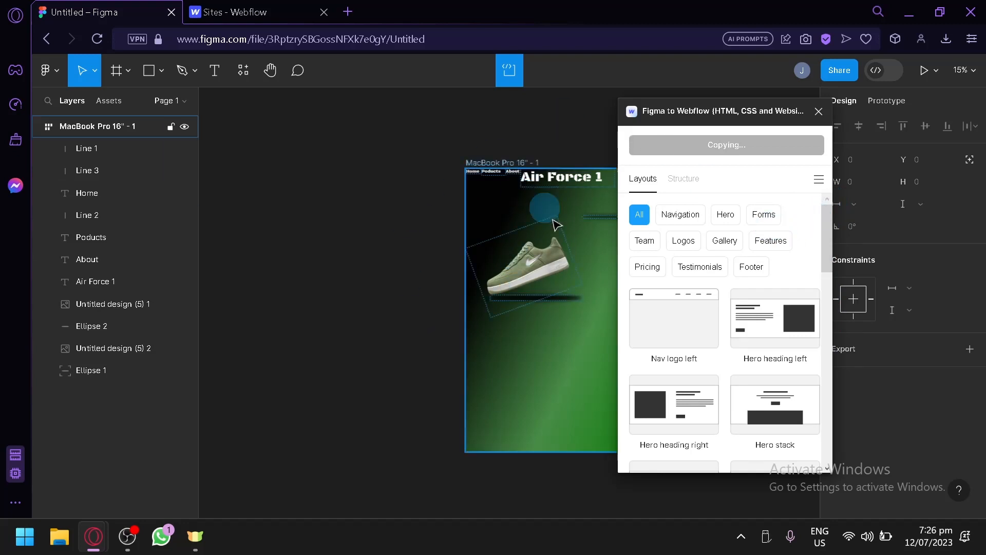
pyautogui.click(555, 235)
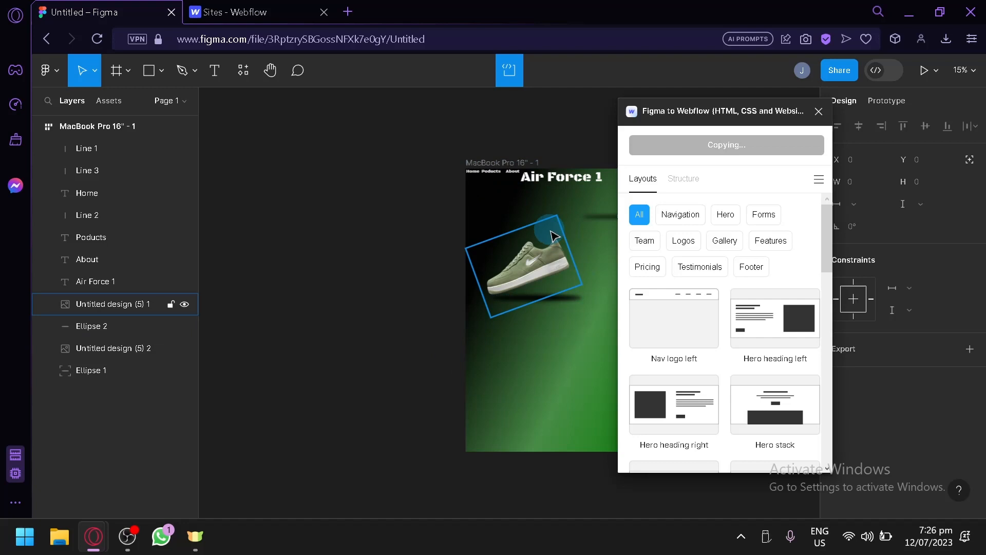
pyautogui.scroll(1, 570, 236)
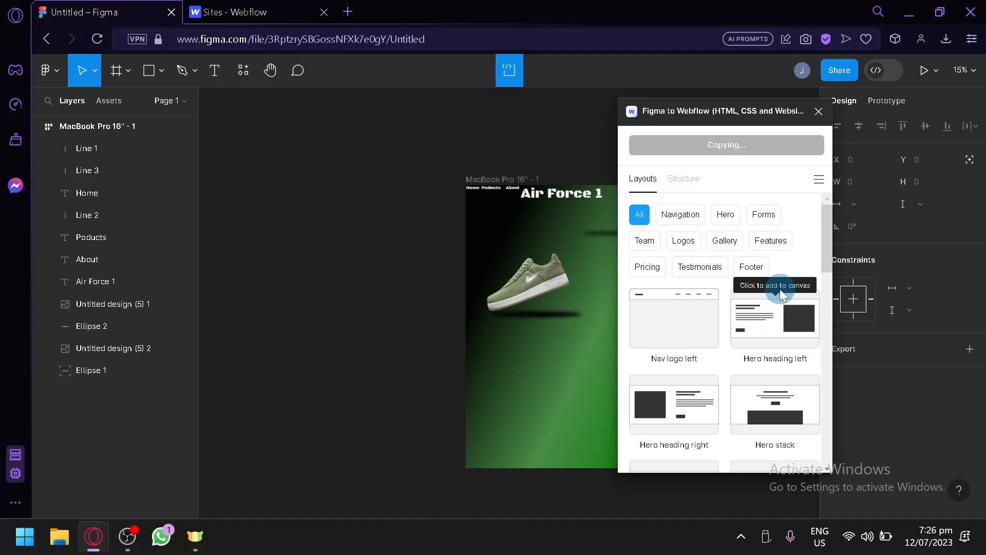
pyautogui.click(256, 12)
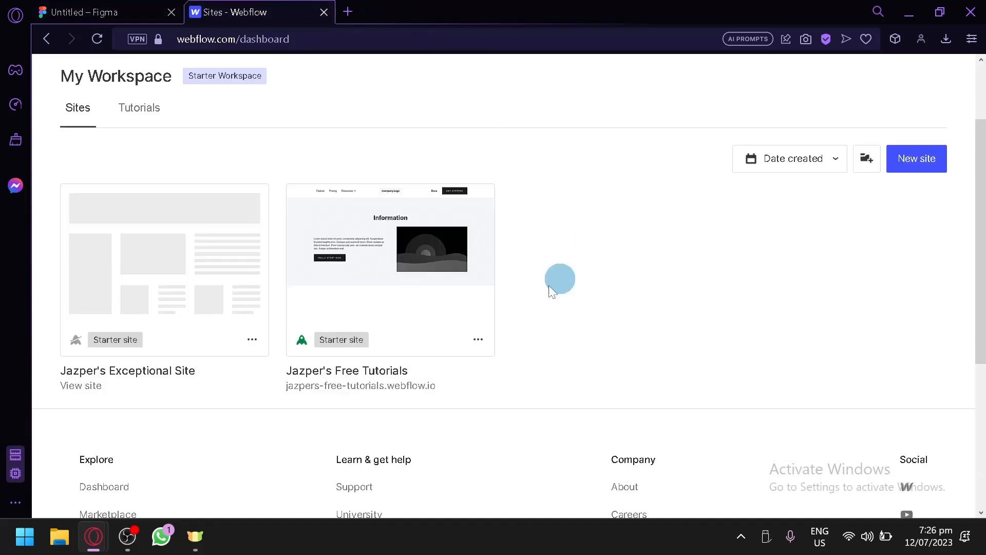
pyautogui.click(103, 12)
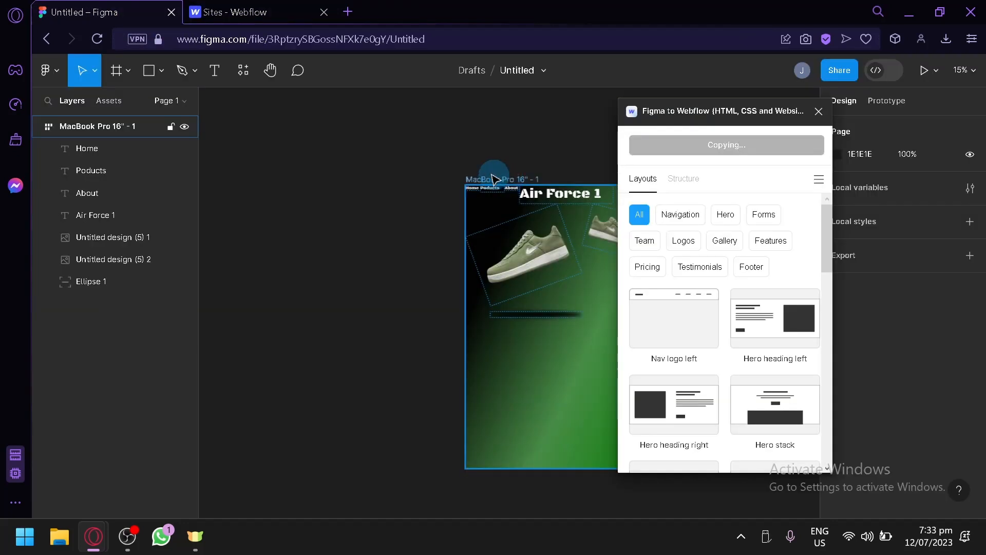
pyautogui.click(452, 167)
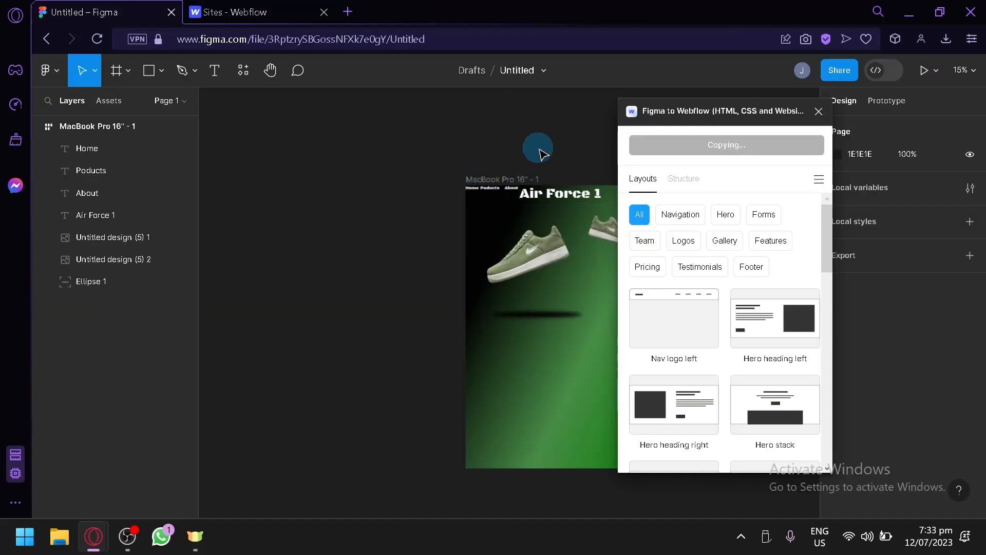
pyautogui.click(508, 231)
pyautogui.click(426, 214)
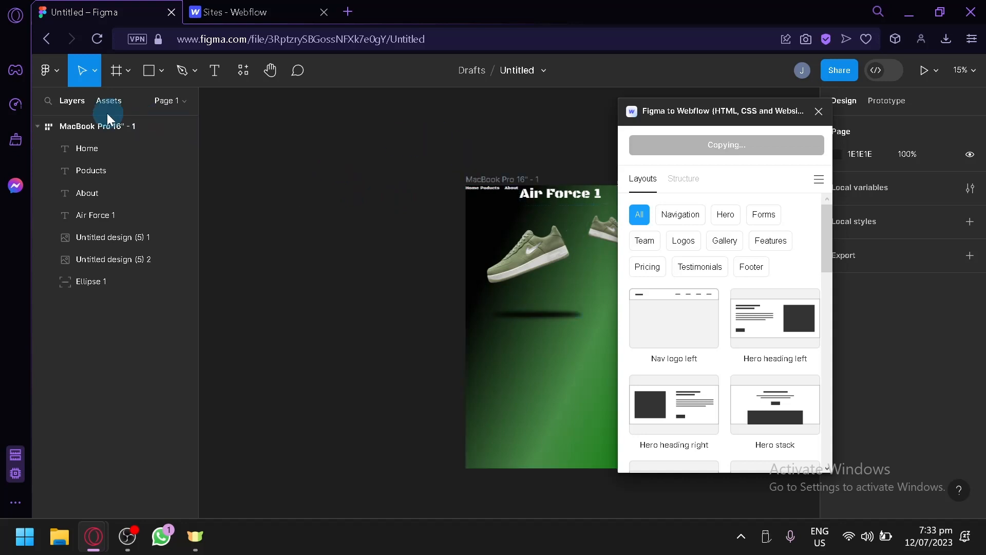
# Close the Figma to Webflow plugin and return to the drafts.
pyautogui.click(814, 112)
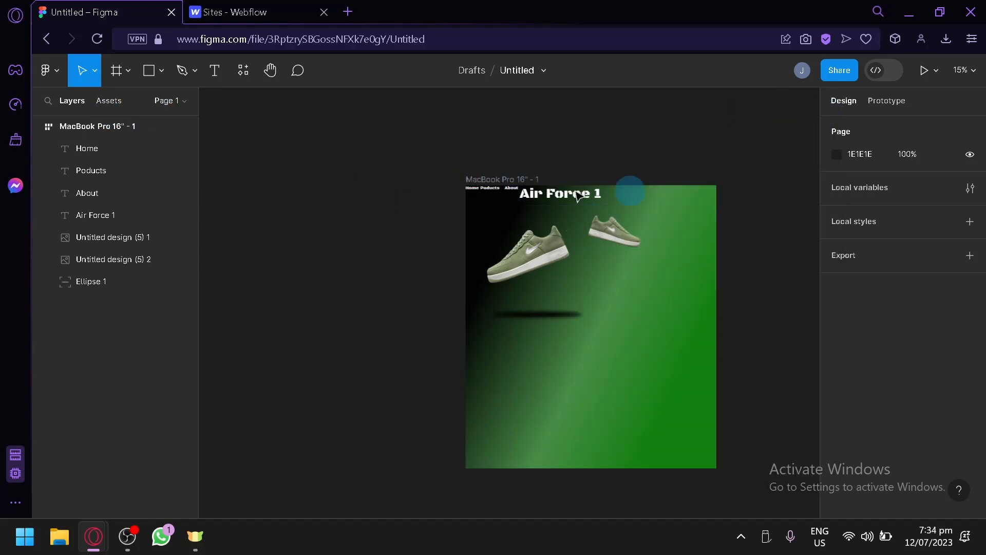
pyautogui.click(54, 70)
pyautogui.click(96, 100)
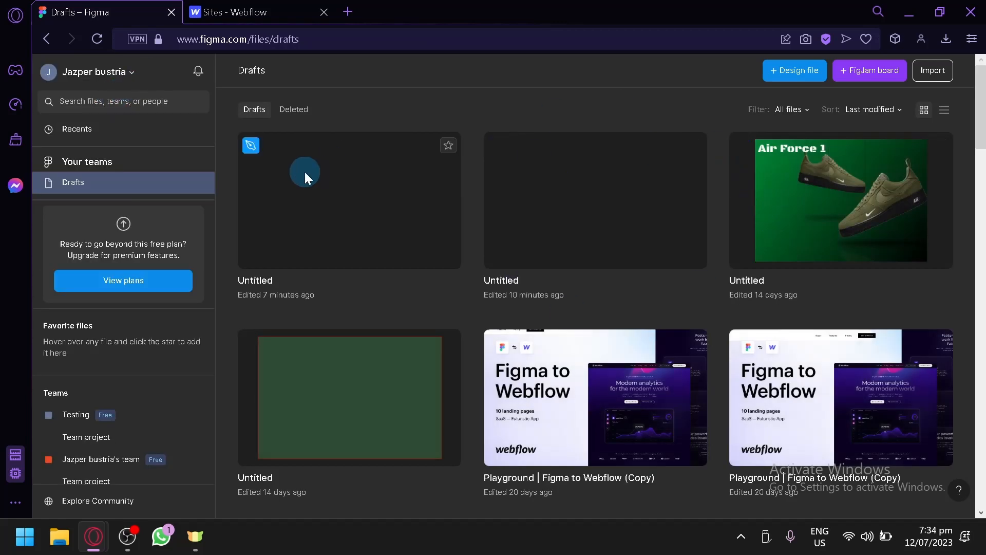
# Create a new design file and add a MacBook Air desktop frame to it.
pyautogui.click(785, 69)
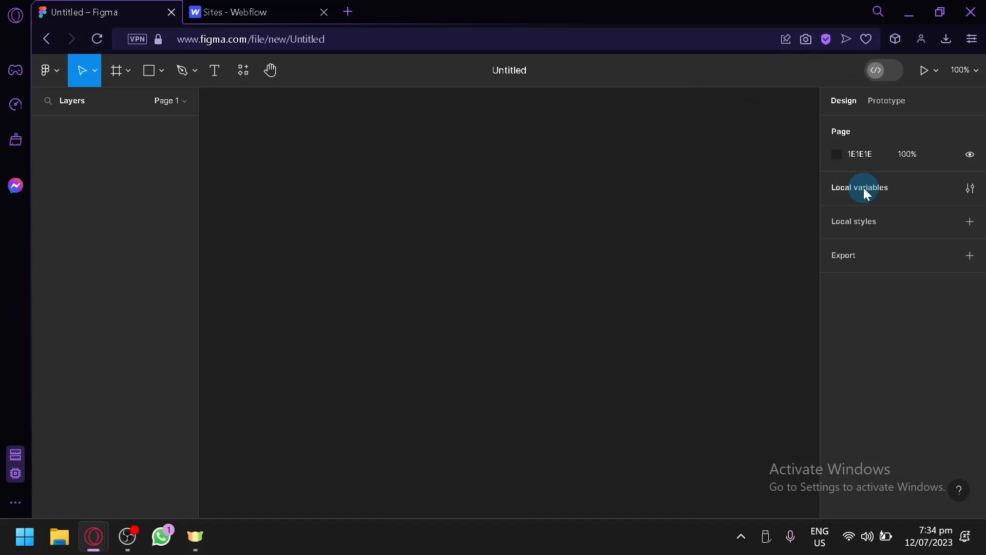
pyautogui.press('f')
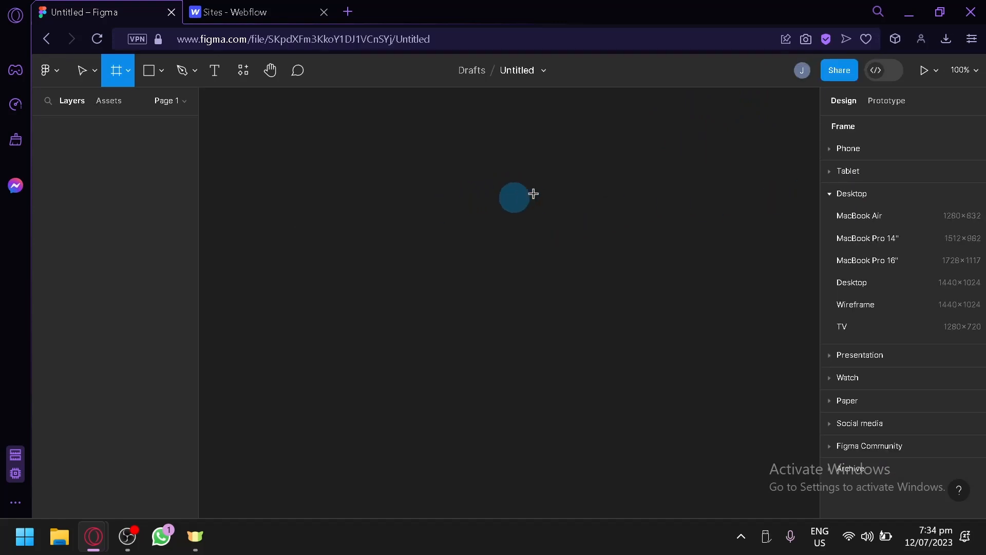
pyautogui.click(847, 214)
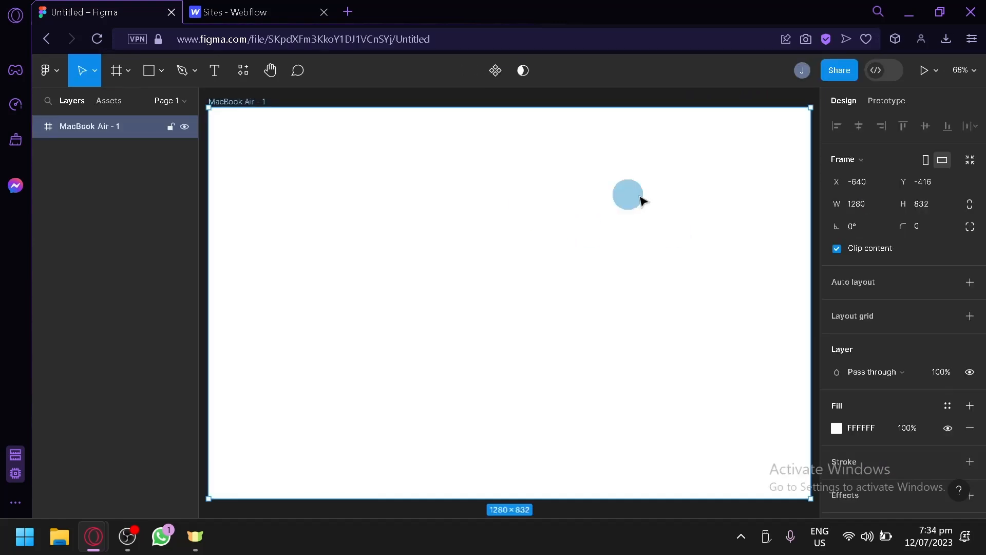
# Add auto layout to the MacBook Air - 1 frame and run the Figma to Webflow plugin.
pyautogui.click(973, 282)
pyautogui.scroll(-1, 634, 302)
pyautogui.scroll(3, 475, 262)
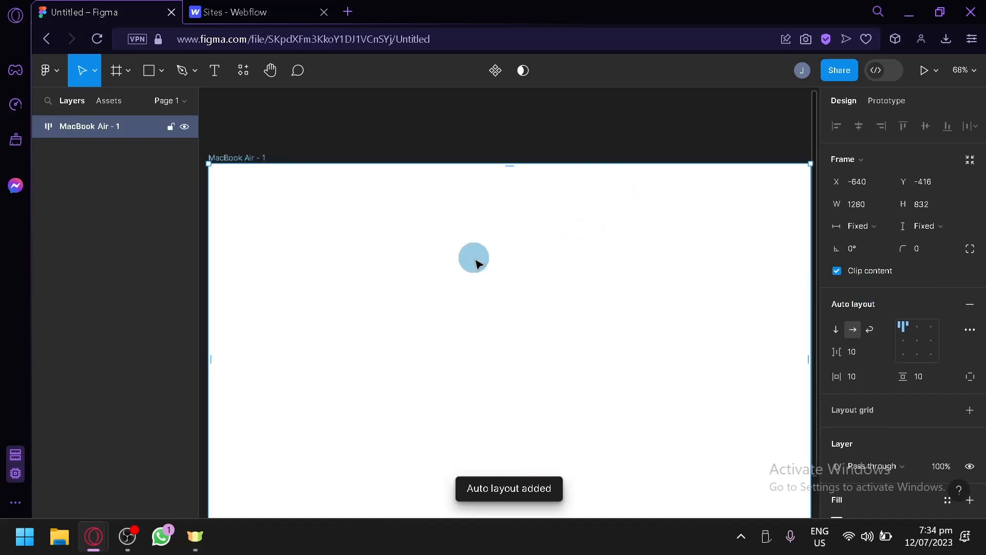
pyautogui.click(242, 82)
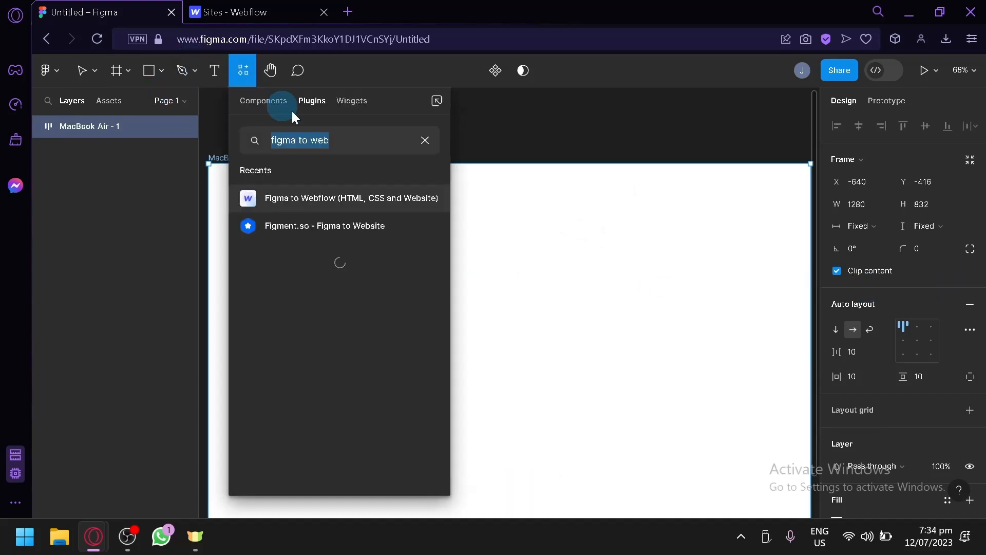
pyautogui.click(433, 203)
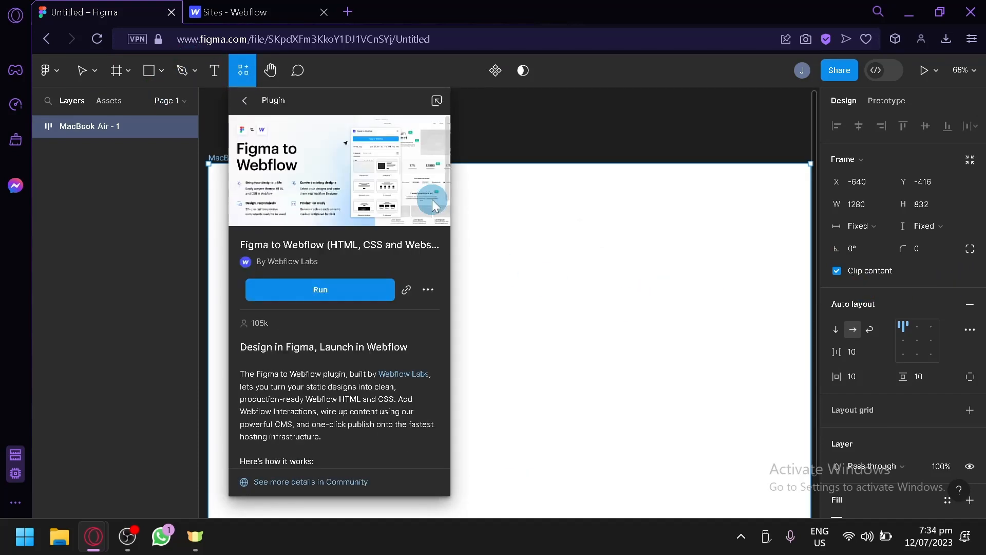
pyautogui.click(328, 298)
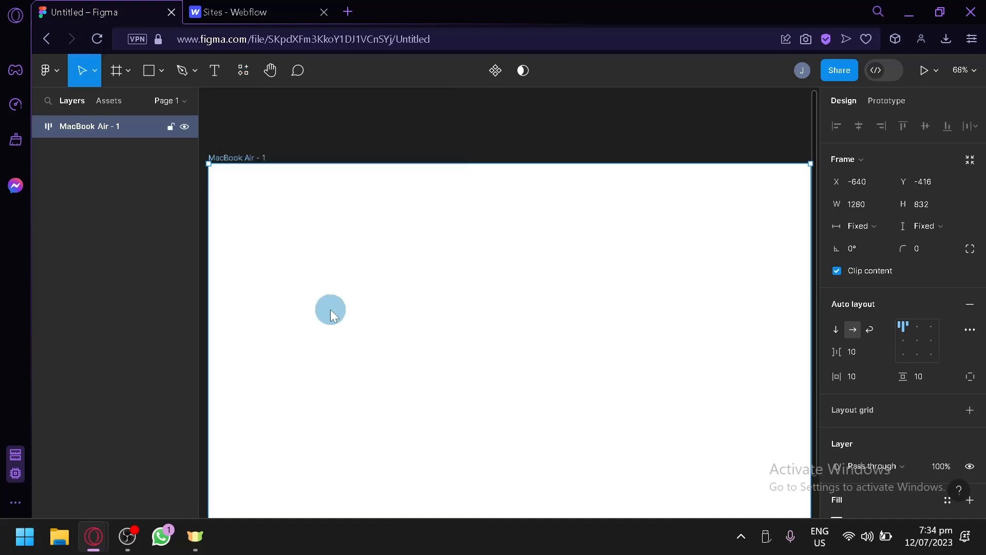
pyautogui.scroll(-1, 552, 220)
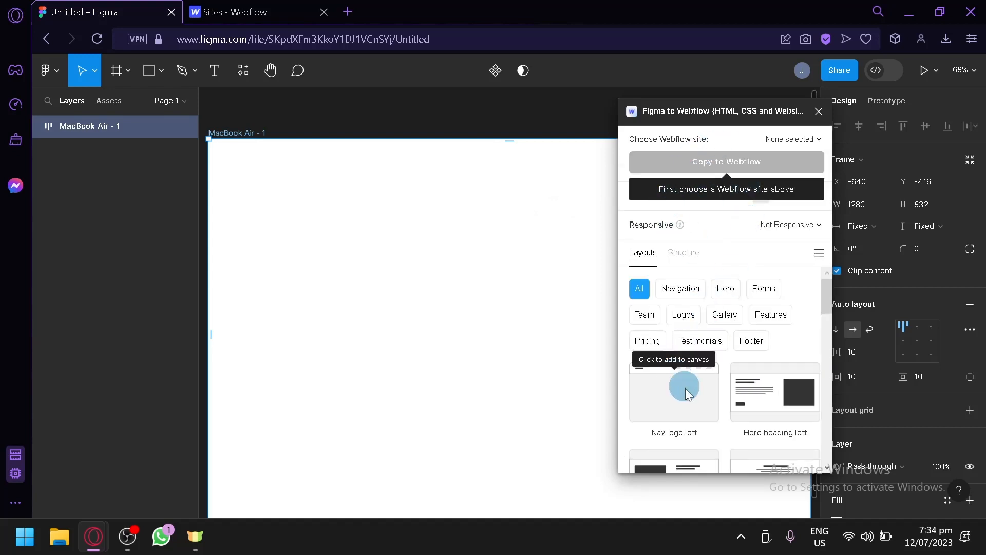
# Add the plugin's Nav logo left layout to the MacBook Air - 1 frame and move the plugin window clear of the navbar.
pyautogui.click(644, 384)
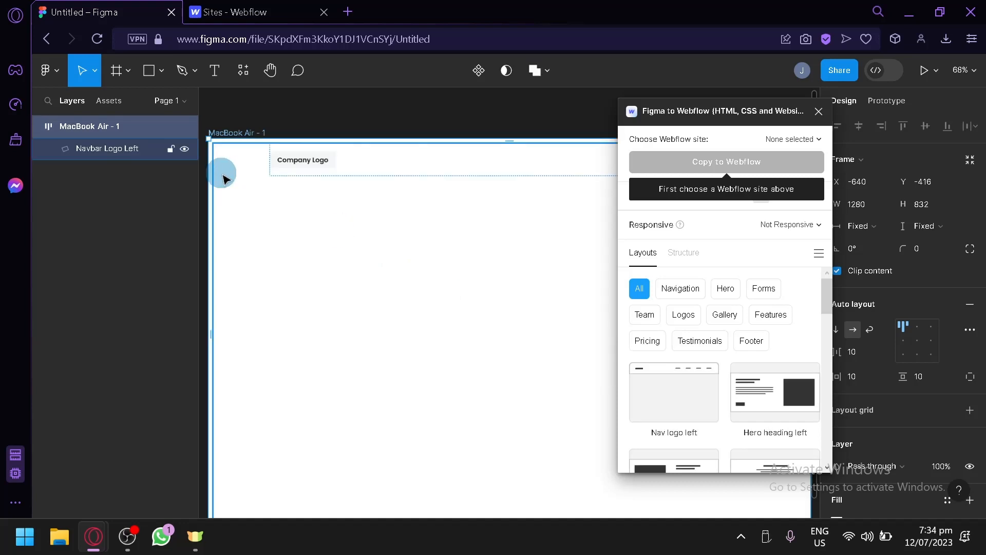
pyautogui.click(427, 281)
pyautogui.moveTo(713, 113); pyautogui.dragTo(658, 261)
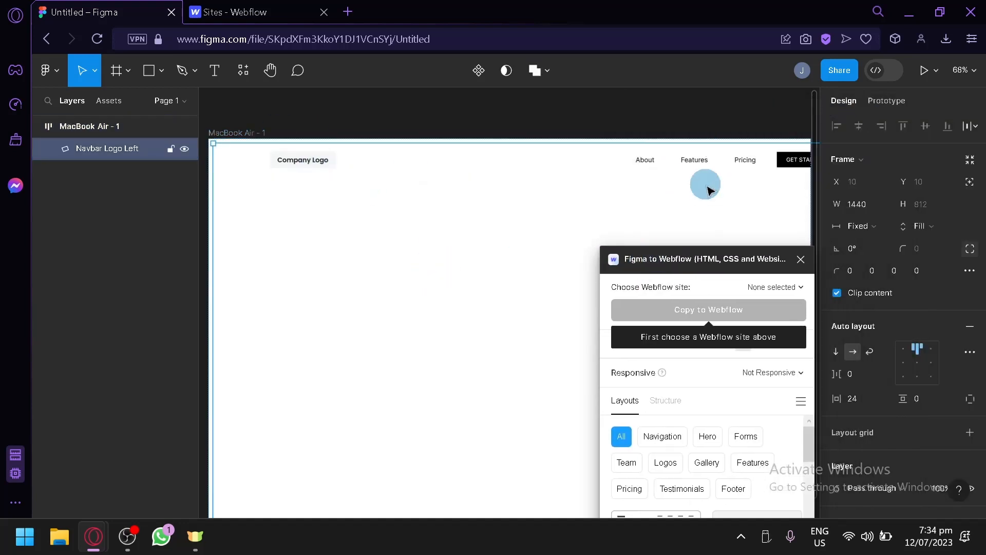
pyautogui.scroll(-2, 636, 245)
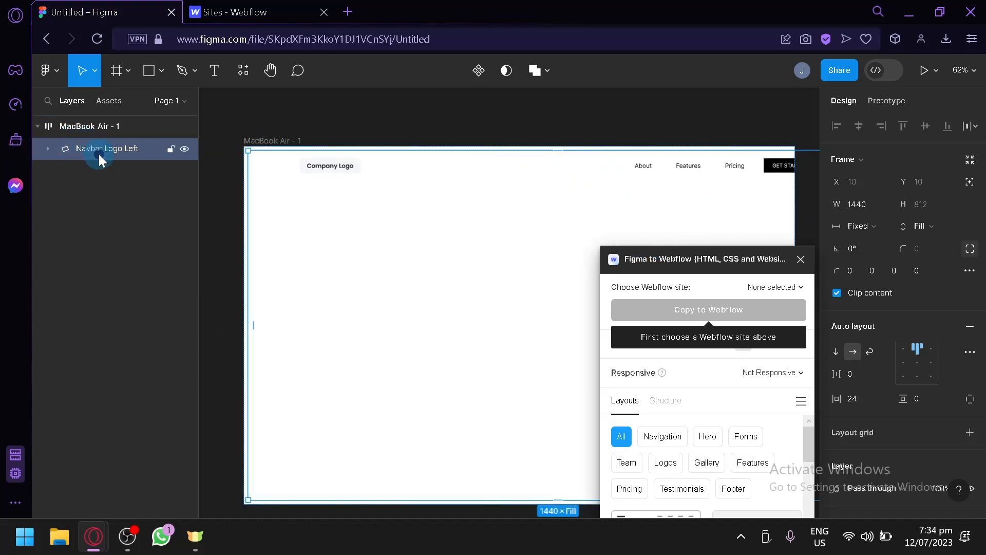
# Move Navbar Logo Left out of the MacBook Air - 1 frame and align the contents of its NavbarContainer to the top left.
pyautogui.moveTo(318, 175); pyautogui.dragTo(421, 202)
pyautogui.doubleClick(432, 172)
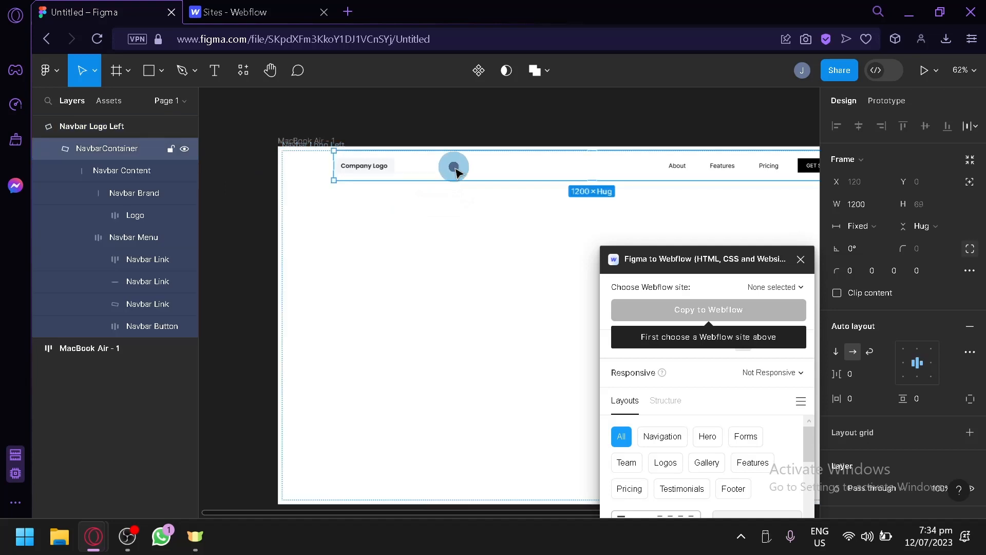
pyautogui.moveTo(453, 166); pyautogui.dragTo(355, 166)
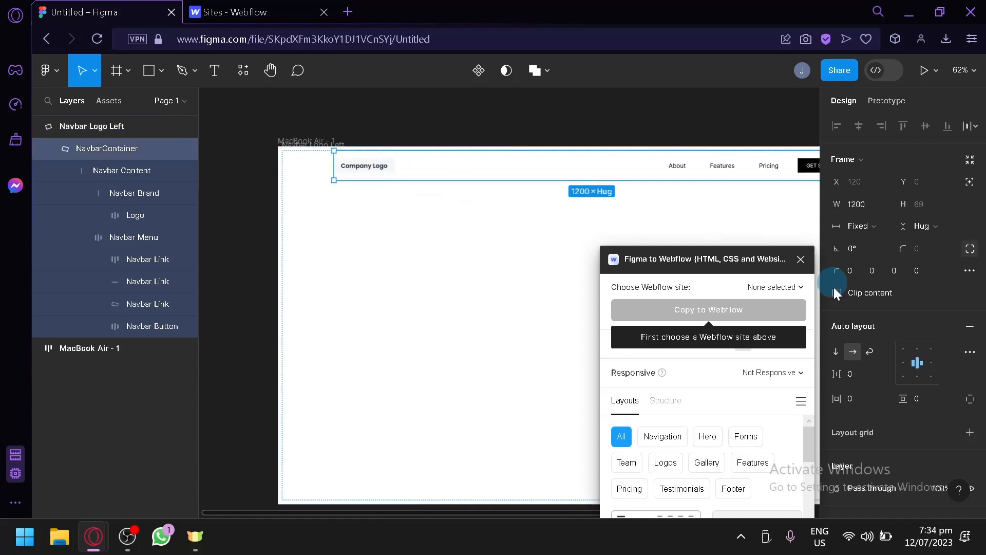
pyautogui.click(908, 363)
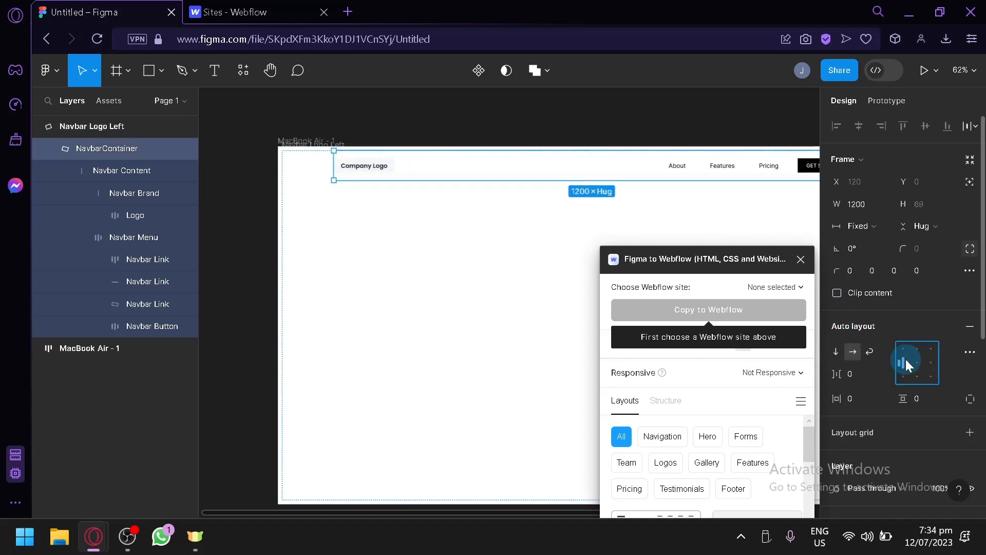
pyautogui.click(102, 150)
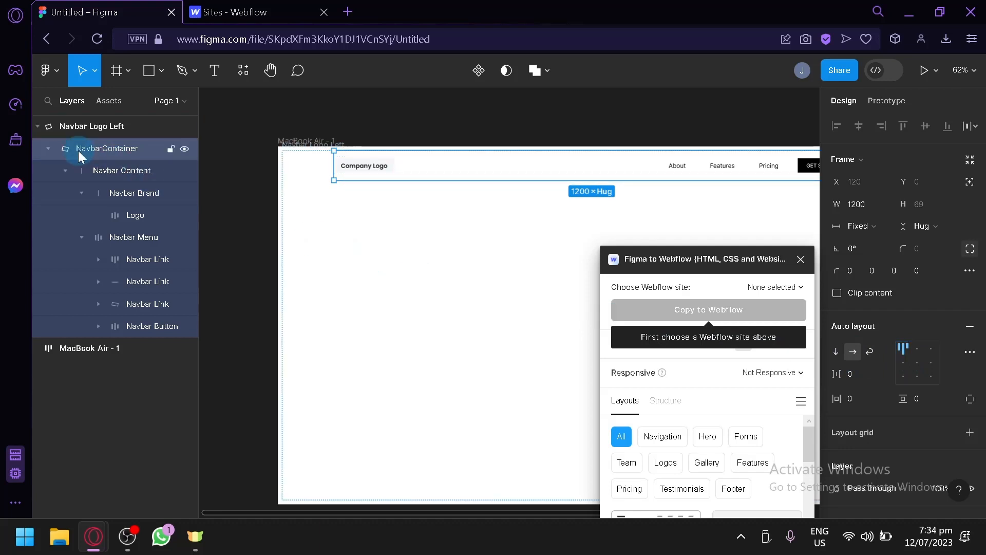
# Widen the NavbarContainer toward the left edge of the Navbar Logo Left frame.
pyautogui.click(361, 184)
pyautogui.moveTo(333, 176); pyautogui.dragTo(275, 170)
pyautogui.click(280, 172)
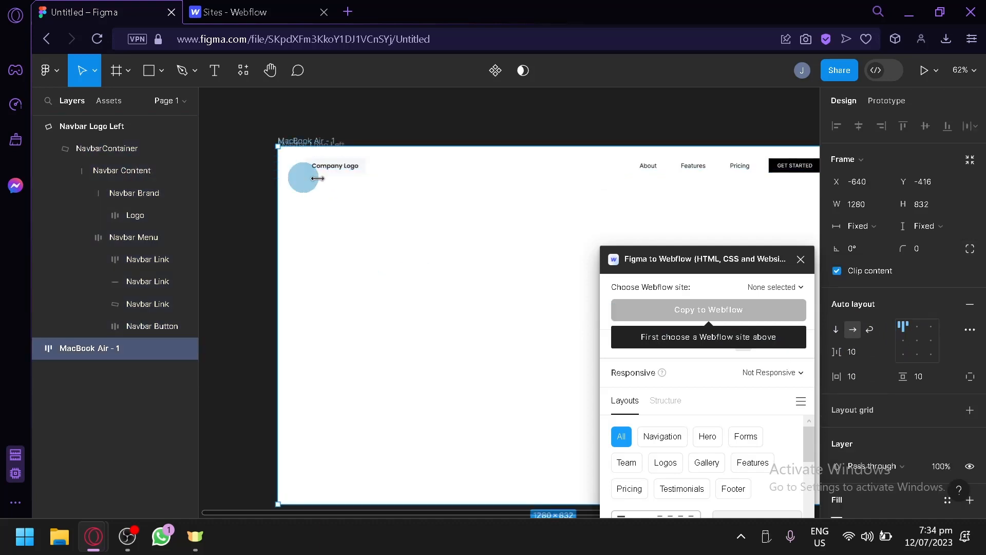
# Add the plugin's Hero heading left layout inside the Navbar Logo Left frame and move the plugin window off the hero content.
pyautogui.click(470, 225)
pyautogui.scroll(-1, 480, 227)
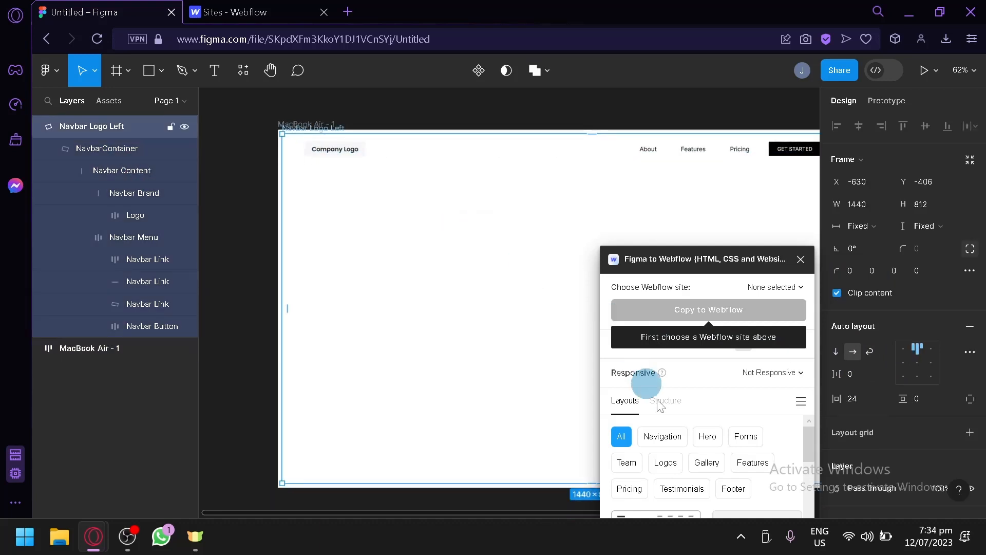
pyautogui.scroll(-3, 775, 411)
pyautogui.moveTo(744, 258); pyautogui.dragTo(681, 100)
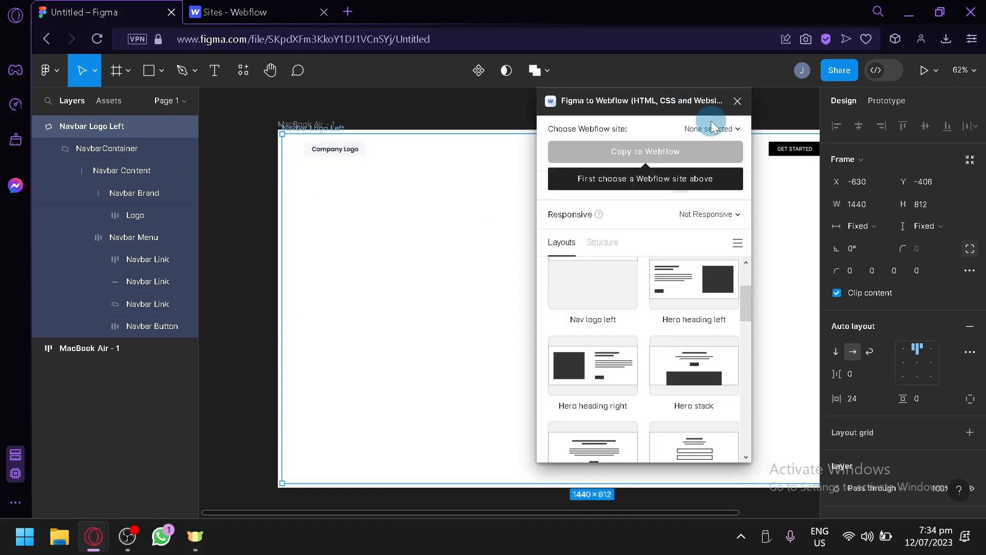
pyautogui.click(691, 285)
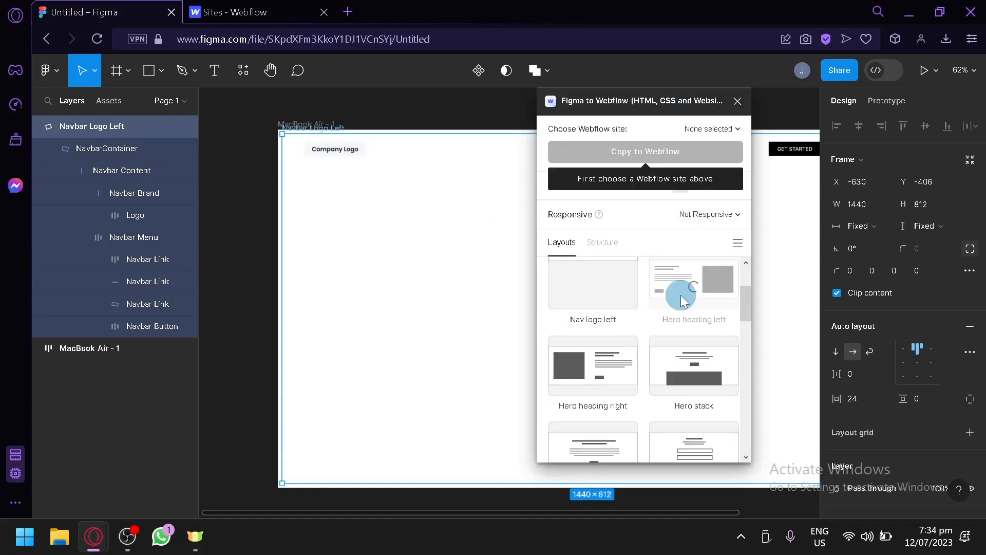
pyautogui.click(454, 251)
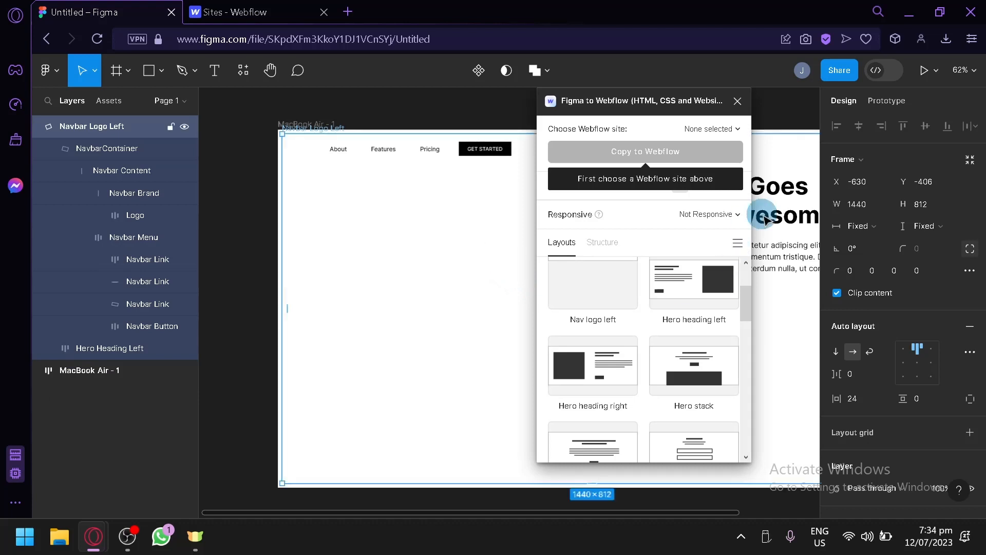
pyautogui.moveTo(570, 120); pyautogui.dragTo(275, 174)
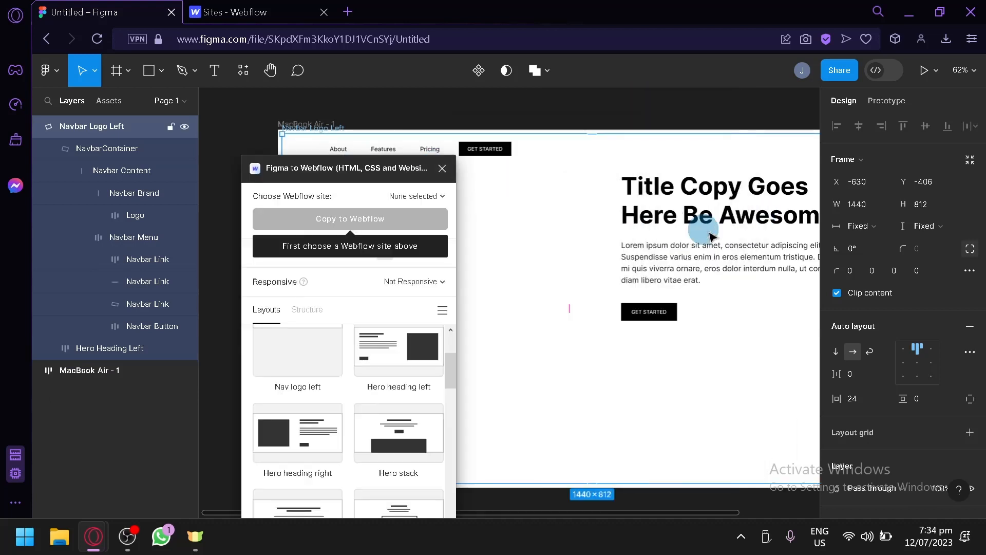
# Resize the Navbar Logo Left frame to about 1120 × 658 so it fits within the MacBook Air - 1 frame.
pyautogui.scroll(-3, 730, 257)
pyautogui.moveTo(738, 347); pyautogui.dragTo(706, 391)
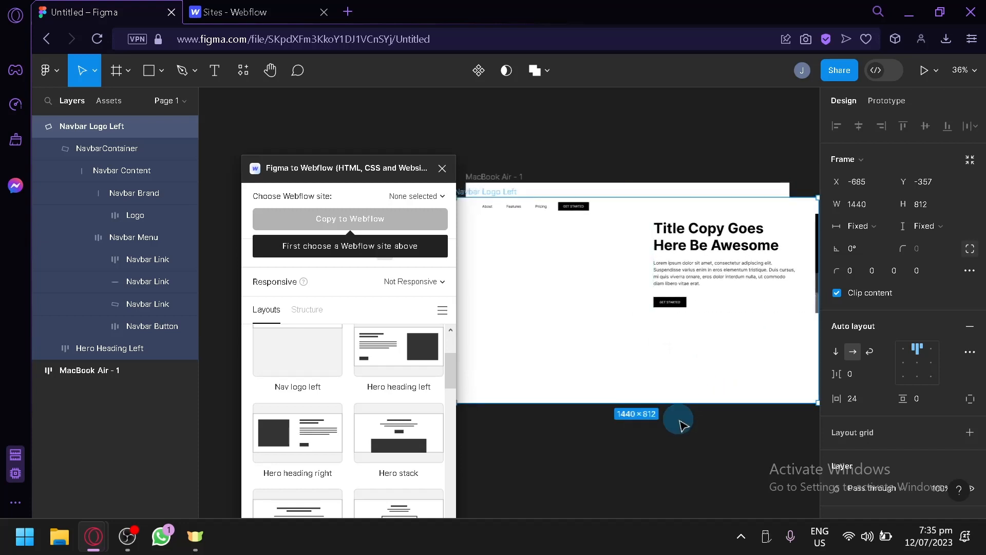
pyautogui.scroll(-1, 671, 469)
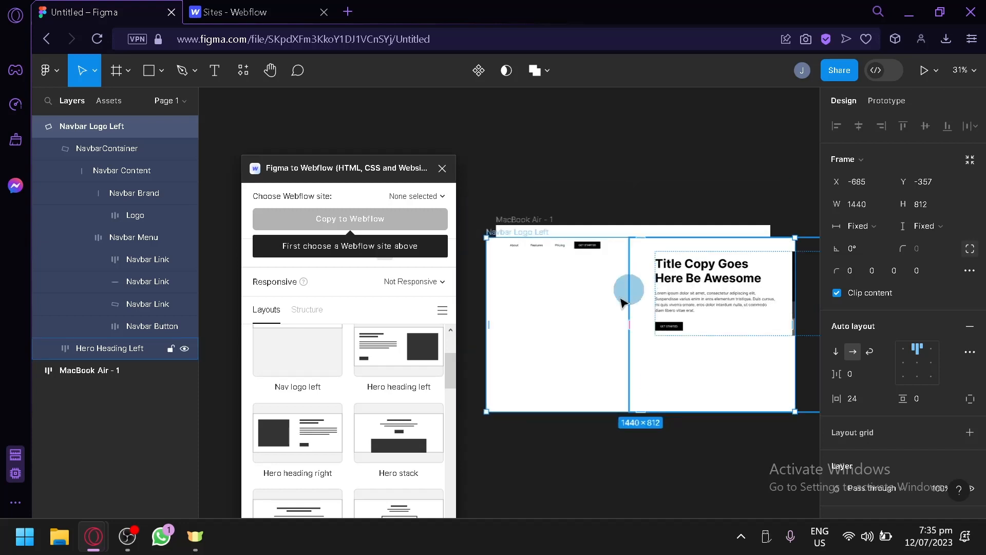
pyautogui.moveTo(627, 288); pyautogui.dragTo(574, 310)
pyautogui.moveTo(469, 413); pyautogui.dragTo(555, 346)
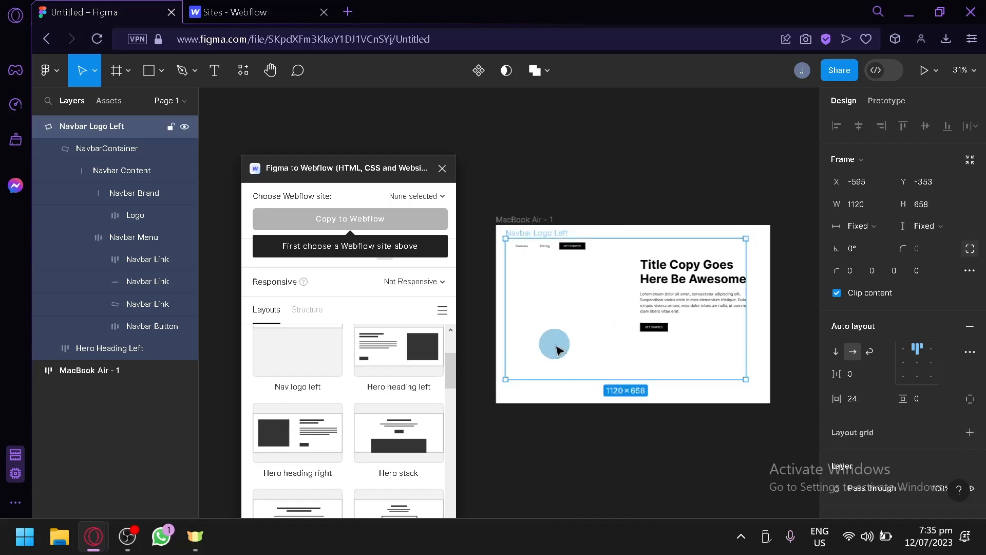
# Nest the Navbar Logo Left frame inside the MacBook Air - 1 frame and clear the selection.
pyautogui.click(108, 127)
pyautogui.moveTo(116, 370); pyautogui.dragTo(109, 371)
pyautogui.click(744, 463)
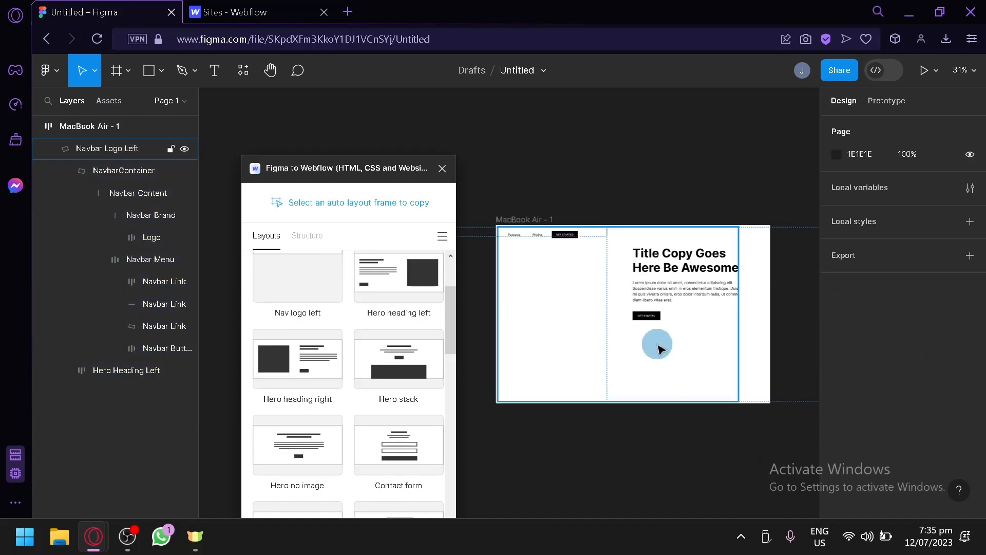
# Examine the plugin's available layouts and the design properties of the Navbar Logo Left frame.
pyautogui.scroll(-2, 405, 334)
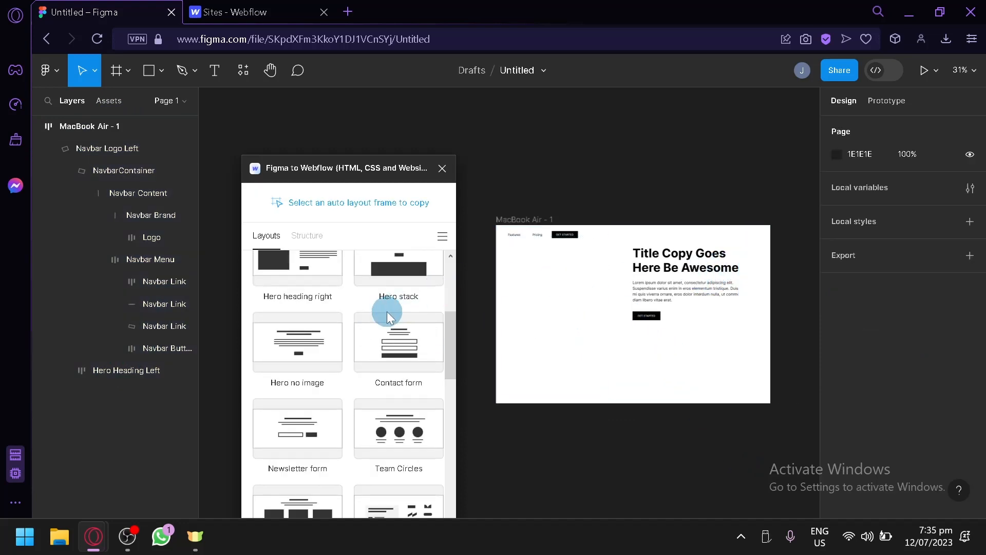
pyautogui.moveTo(349, 172); pyautogui.dragTo(330, 105)
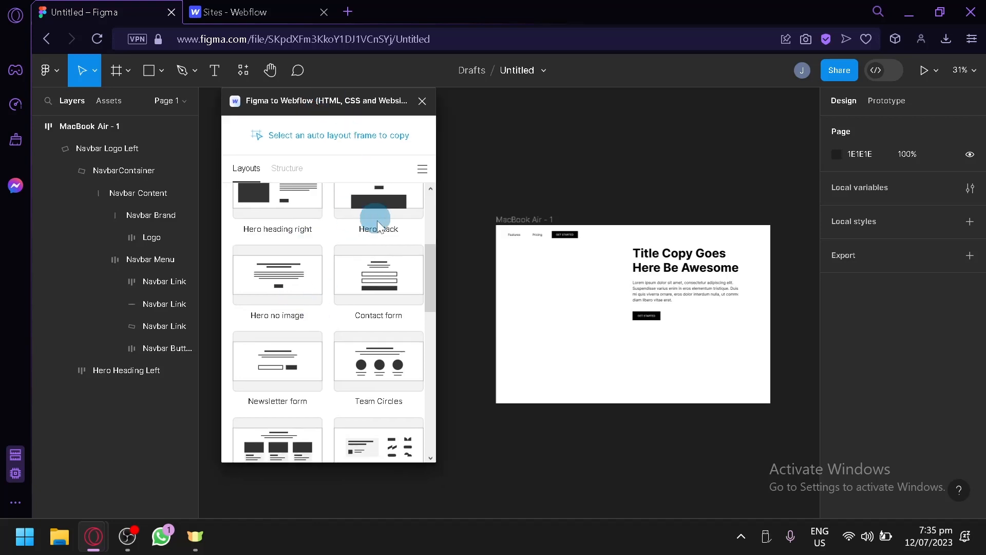
pyautogui.scroll(4, 365, 258)
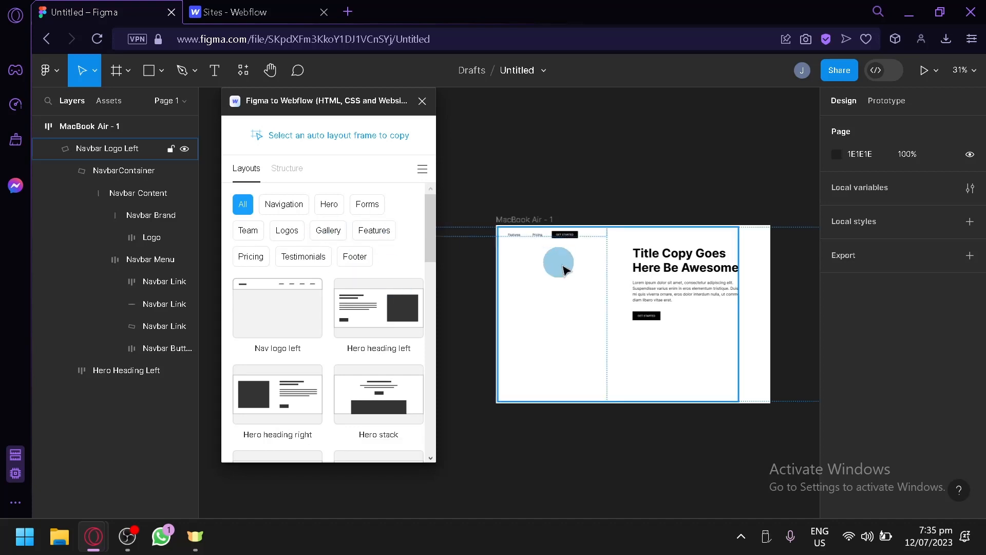
pyautogui.click(560, 264)
pyautogui.scroll(-5, 904, 329)
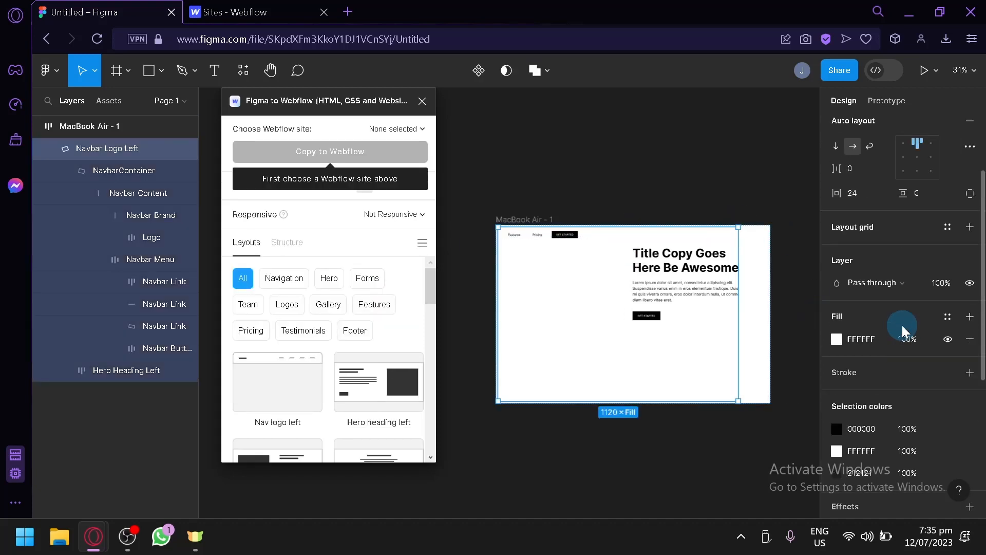
# Select the MacBook Air - 1 frame, choose the Exceptional Site as the Webflow site and copy the frame to Webflow.
pyautogui.click(754, 349)
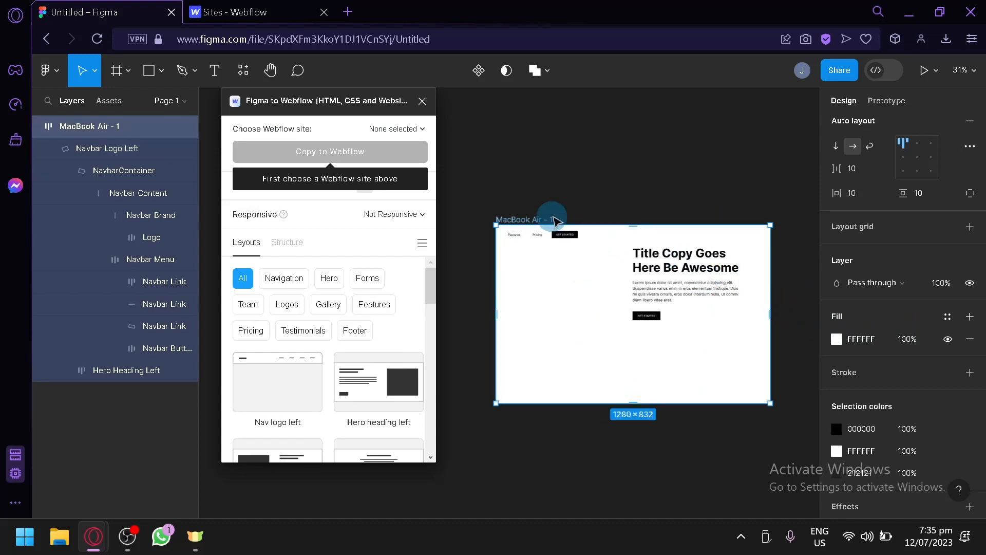
pyautogui.click(143, 374)
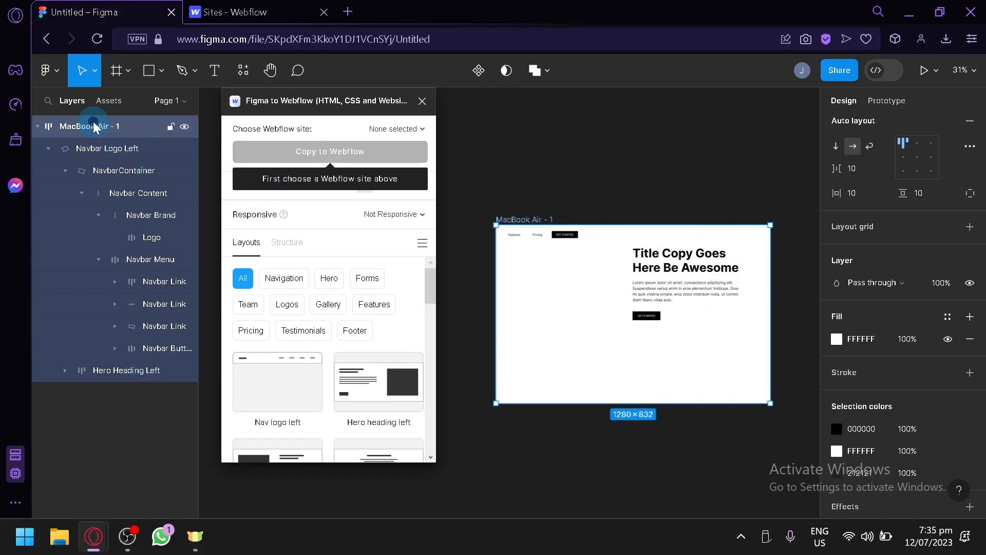
pyautogui.click(74, 107)
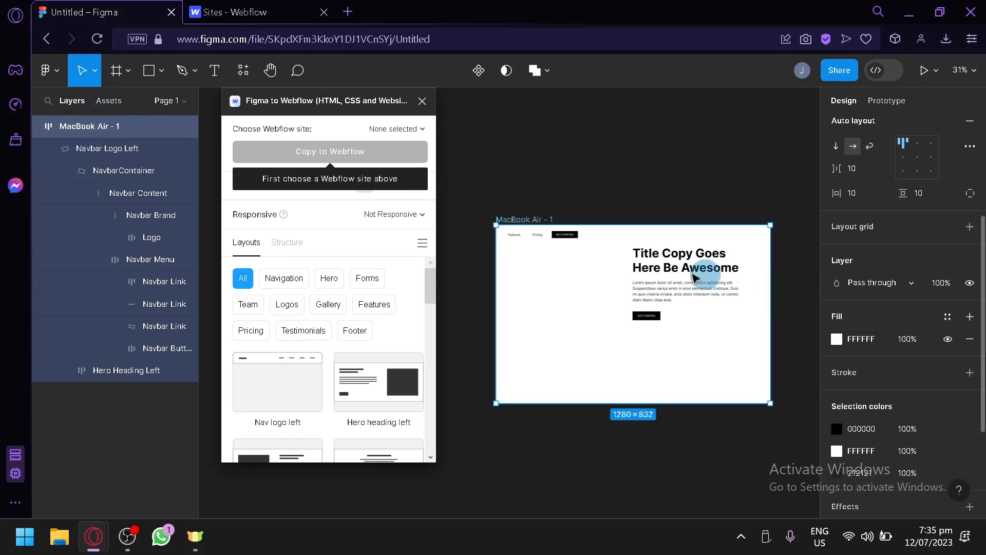
pyautogui.click(410, 126)
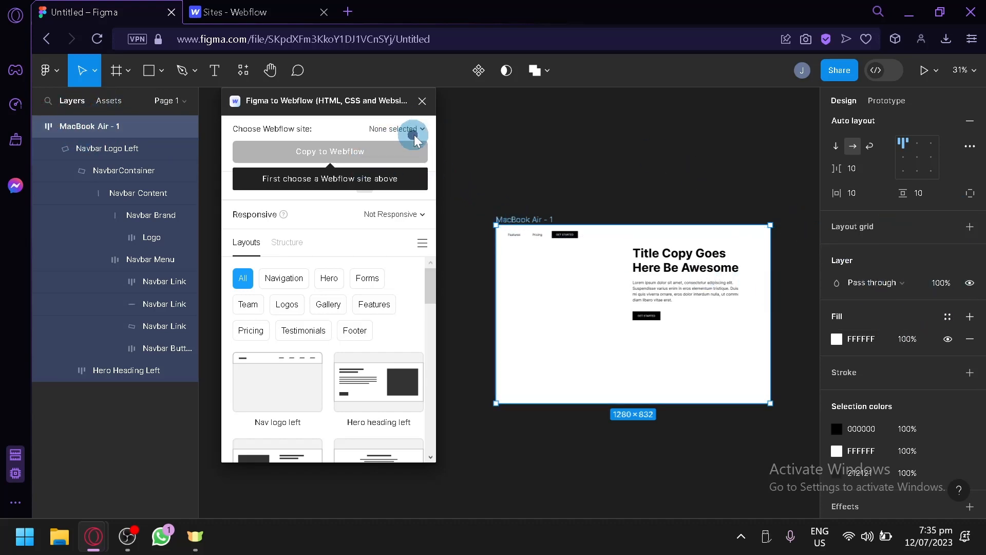
pyautogui.click(360, 203)
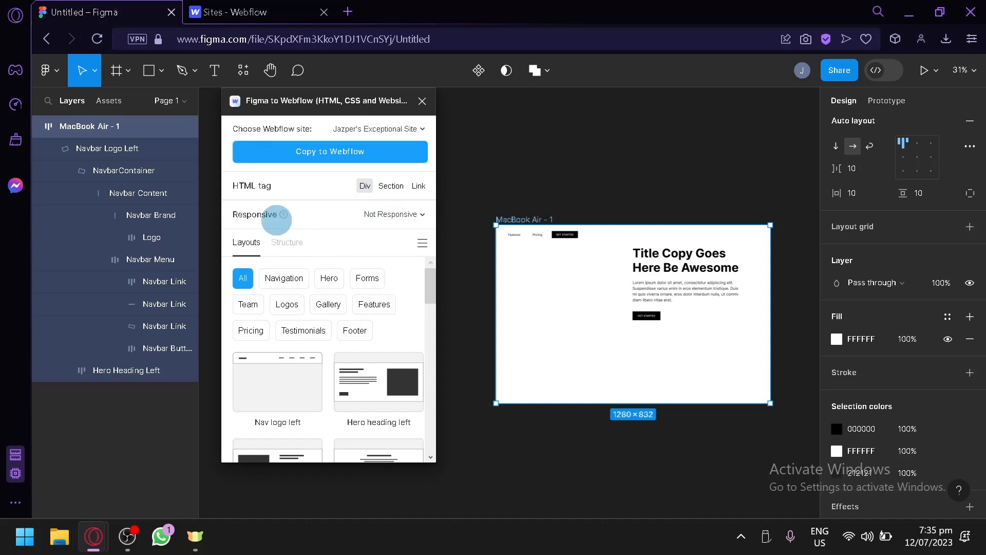
pyautogui.click(337, 156)
pyautogui.click(362, 156)
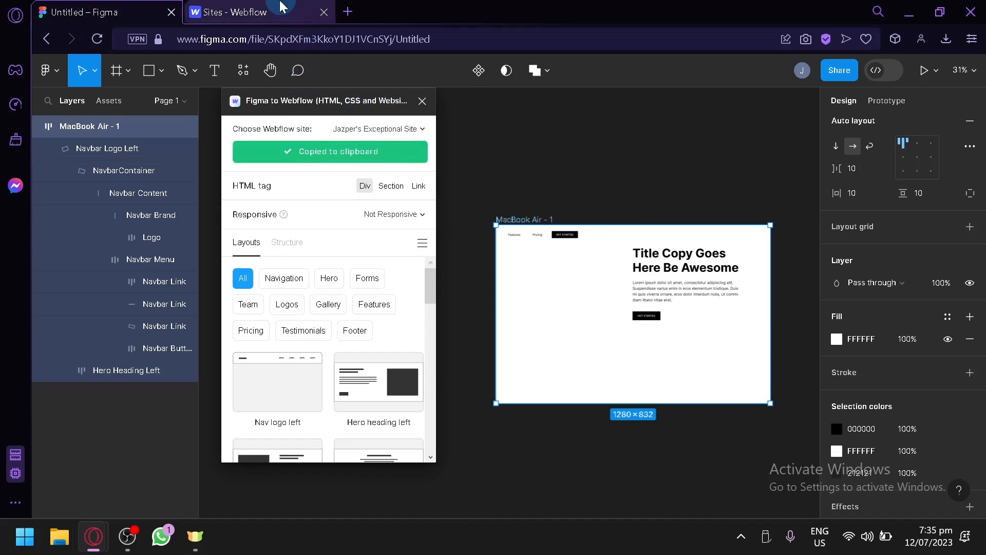
# Paste the copied frame into the Exceptional Site's home page in the Webflow Designer and return to the Figma file.
pyautogui.click(232, 12)
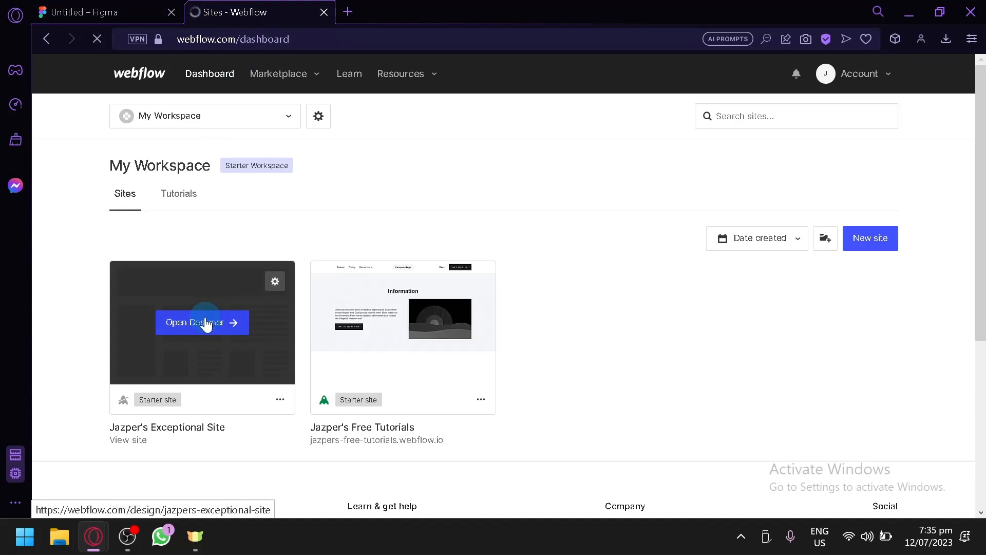
pyautogui.click(423, 266)
pyautogui.hotkey('ctrl', 'v')
pyautogui.click(424, 266)
pyautogui.hotkey('ctrl', 'v')
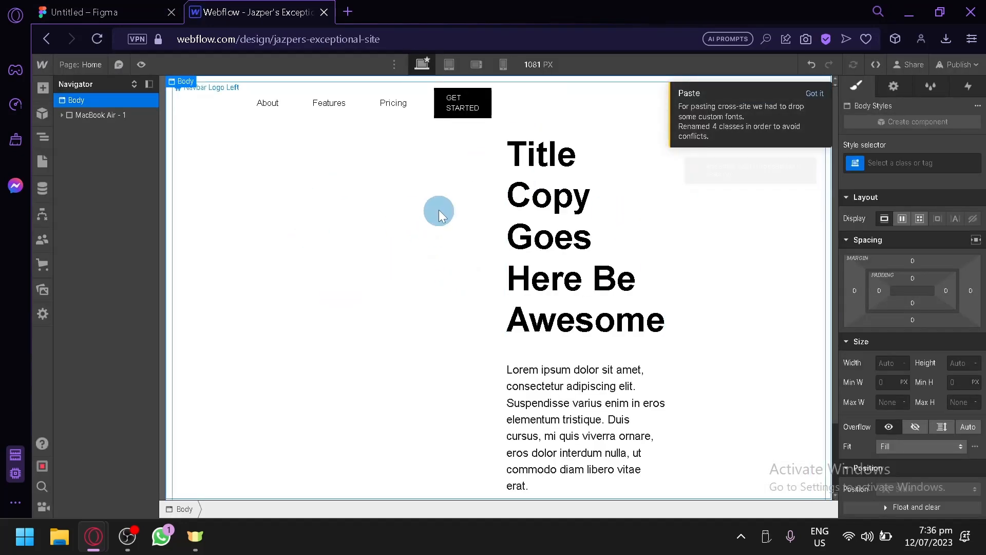
pyautogui.click(119, 12)
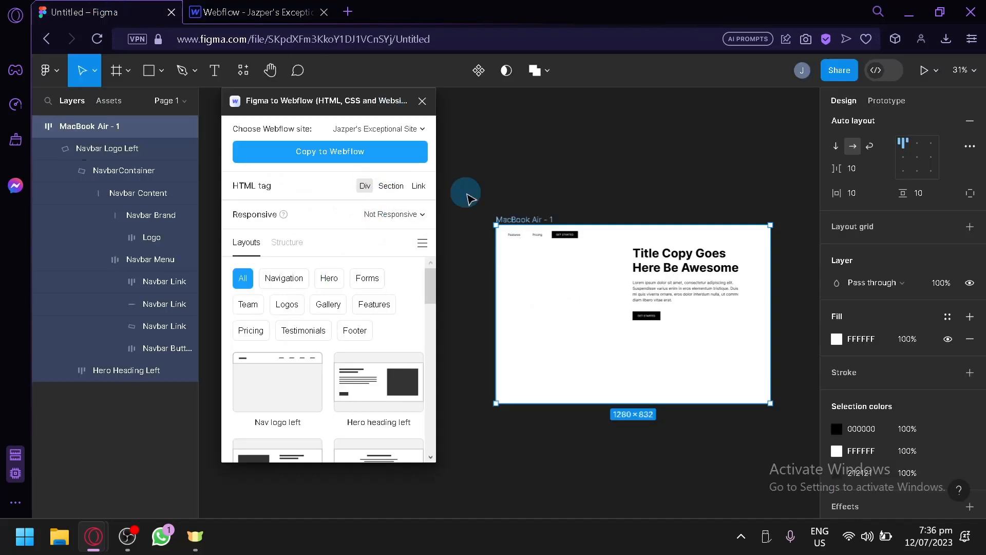
# Compare the pasted home page in the Webflow Designer, from navbar to hero button, with the MacBook Air - 1 frame in Figma.
pyautogui.click(276, 4)
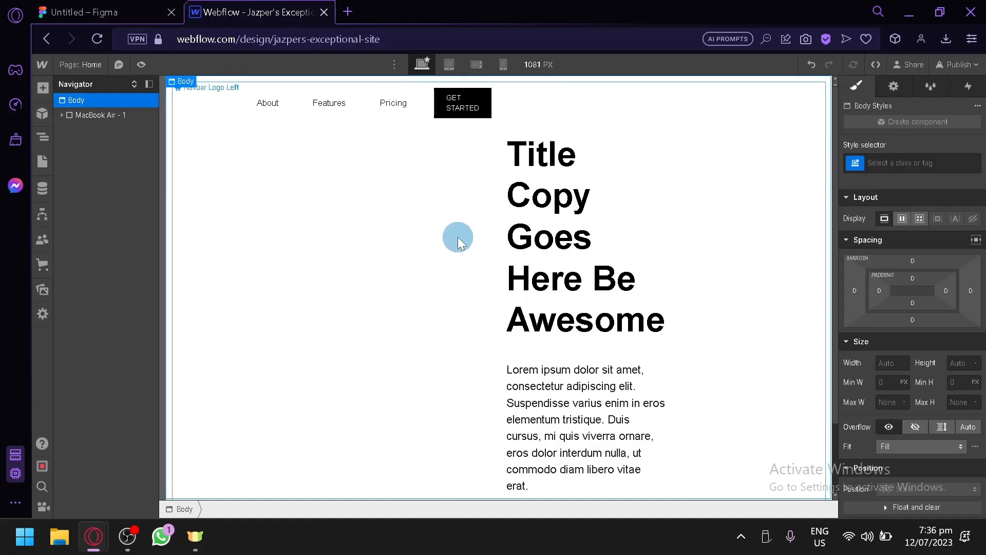
pyautogui.click(155, 11)
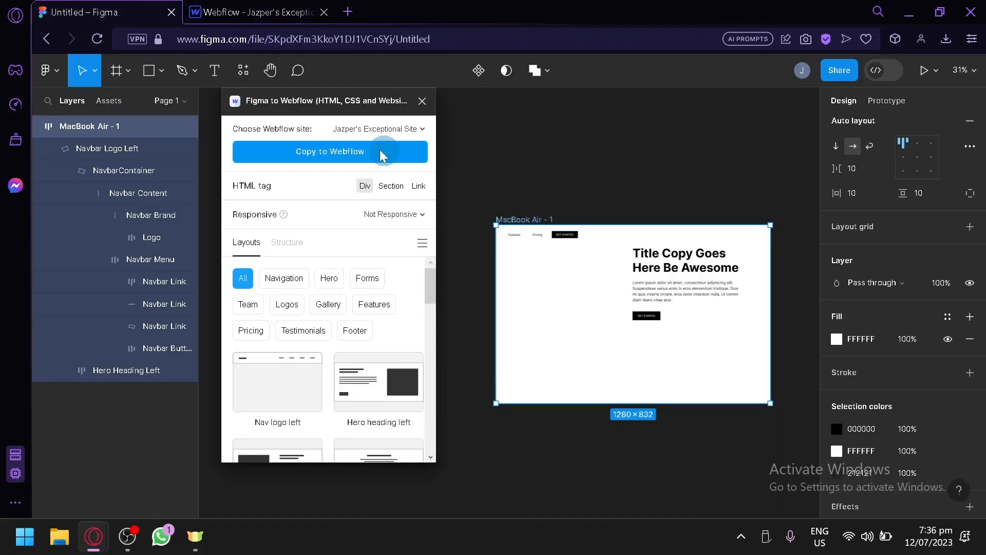
pyautogui.click(336, 150)
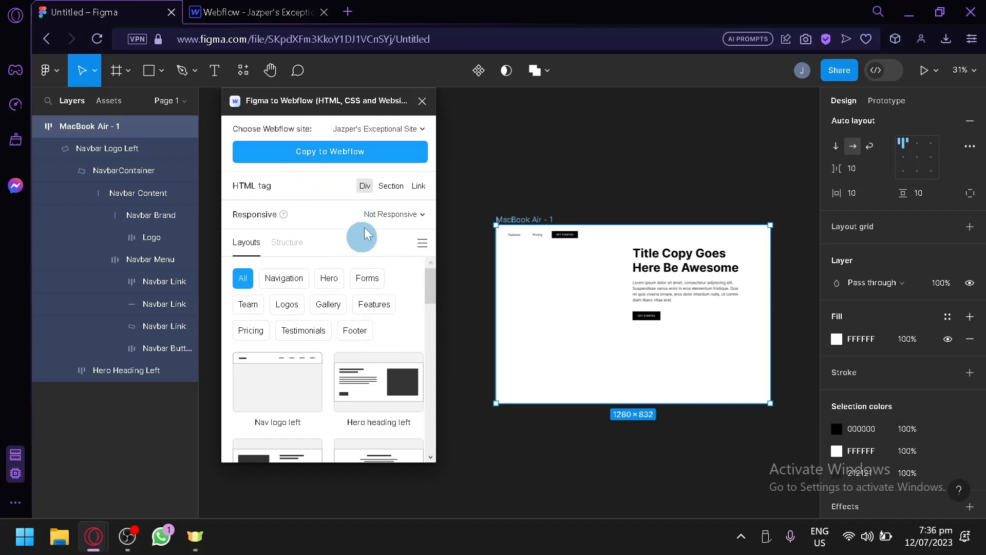
pyautogui.click(270, 12)
pyautogui.scroll(-2, 550, 300)
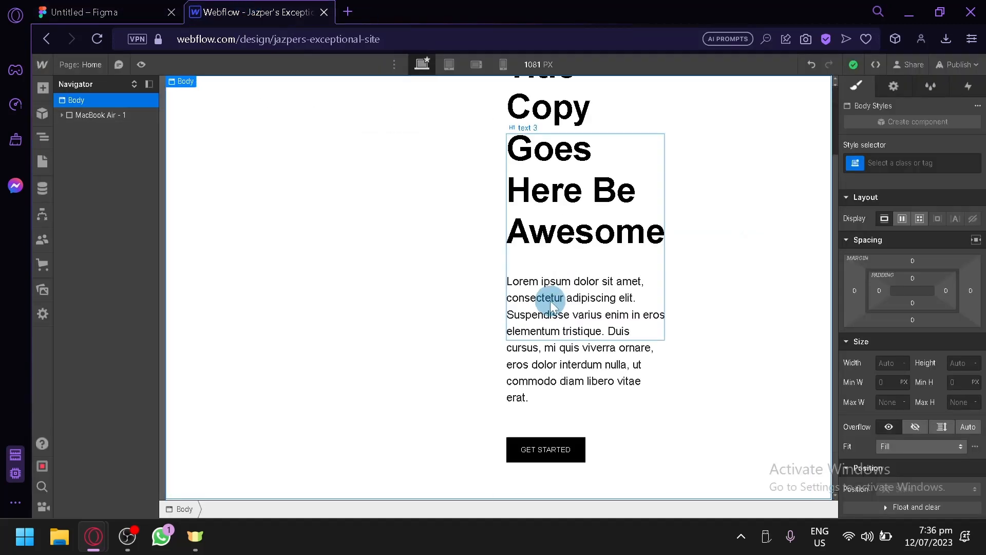
pyautogui.scroll(2, 551, 301)
pyautogui.click(76, 6)
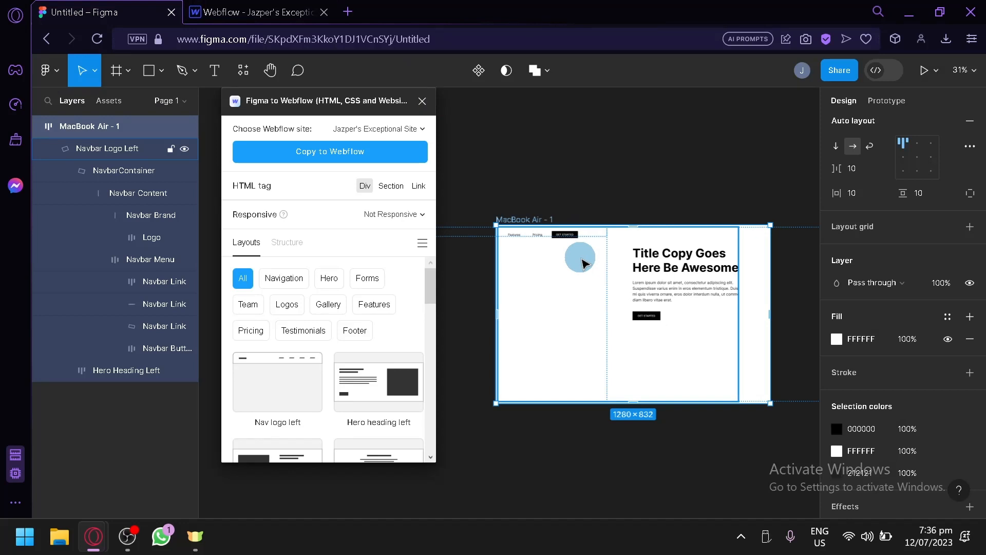
pyautogui.click(267, 11)
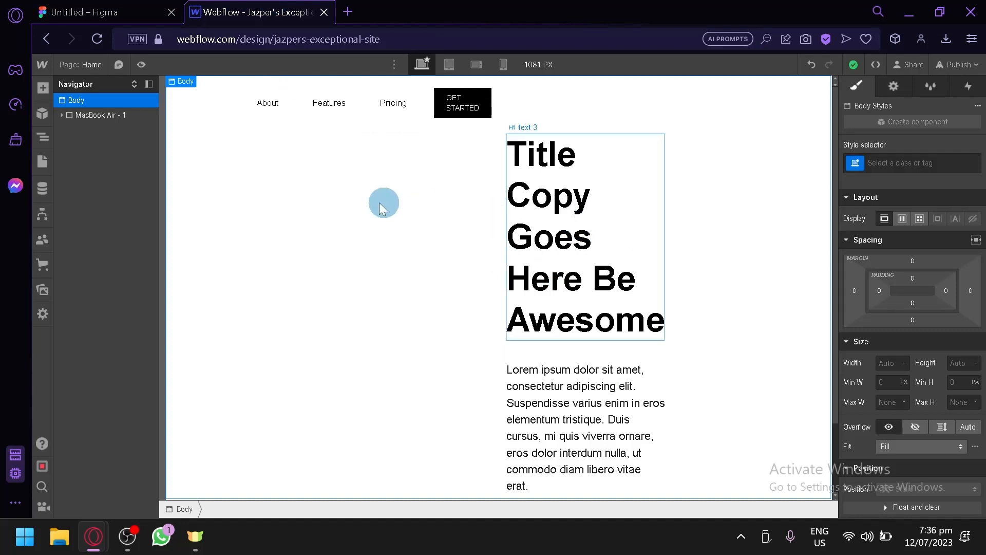
pyautogui.click(129, 10)
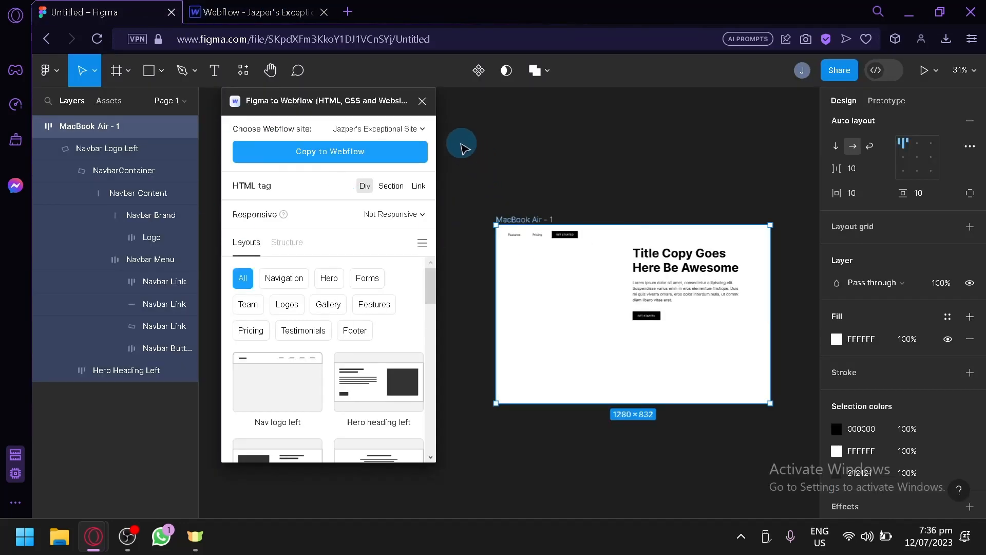